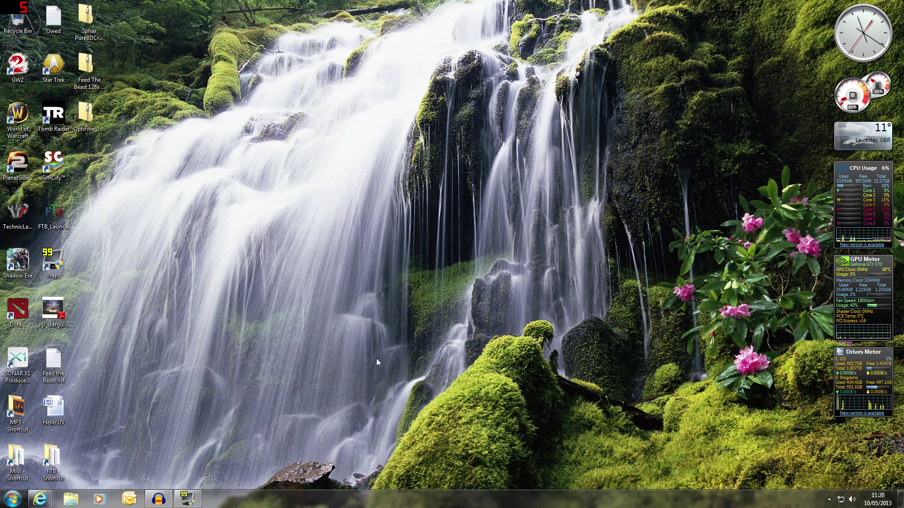
Step: Open the Feed the Beast launcher to view the Minecraft version of the Ultimate modpack, and close it
{"action": "double_click", "coordinate": [52, 214]}
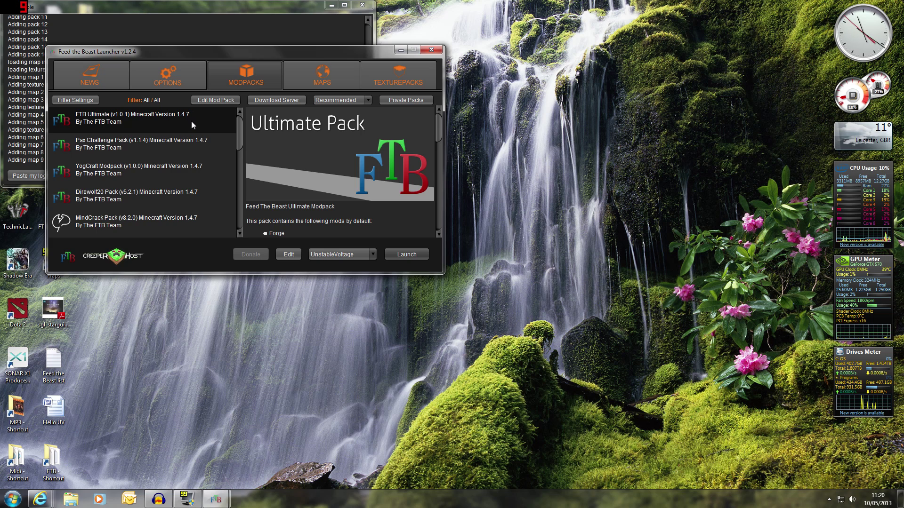
{"action": "left_click", "coordinate": [431, 49]}
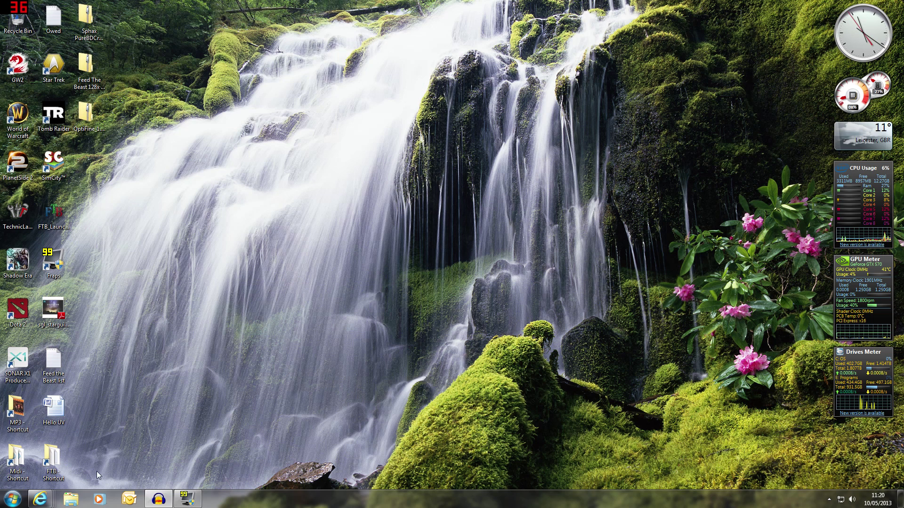
Step: Switch to Internet Explorer and open the Sphax PureBDcraft texture pack download list on BDcraft.net to view the available resolutions and Minecraft versions
{"action": "mouse_move", "coordinate": [42, 500]}
{"action": "left_click", "coordinate": [64, 449]}
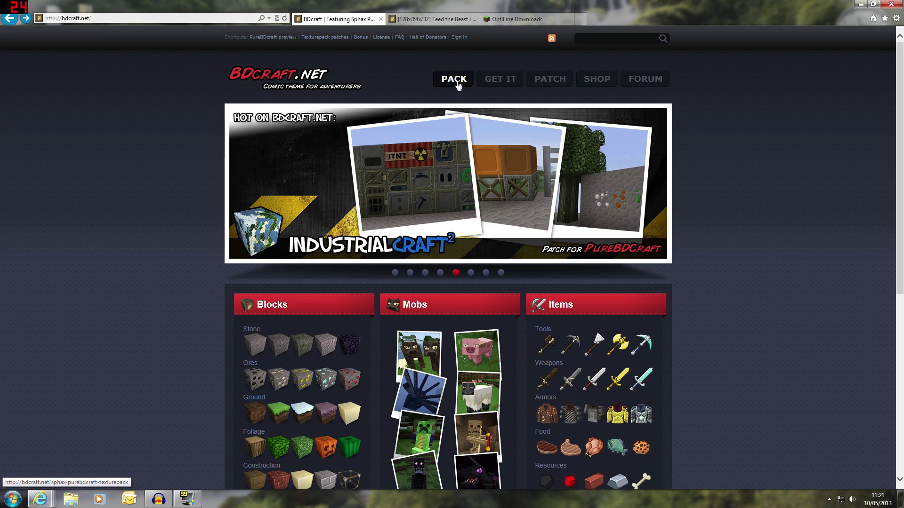
{"action": "left_click", "coordinate": [457, 81]}
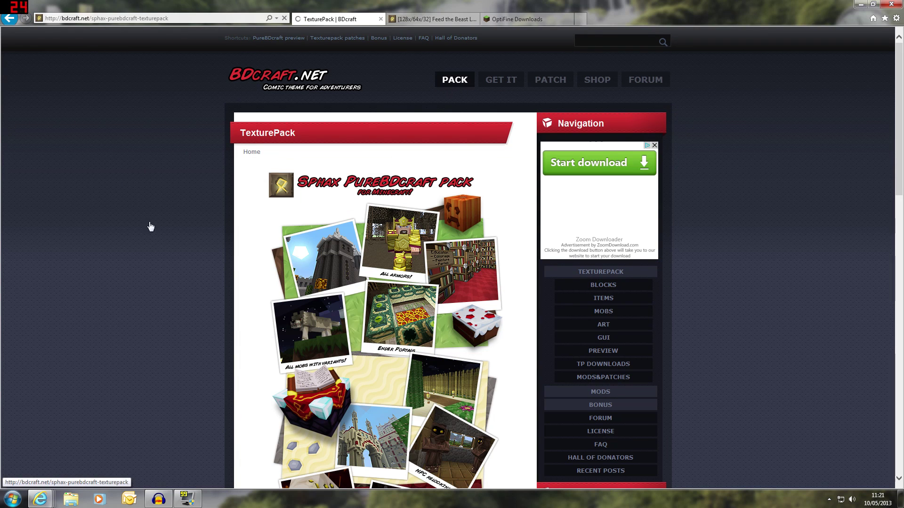
{"action": "scroll", "coordinate": [115, 253], "scroll_direction": "down", "scroll_amount": 10}
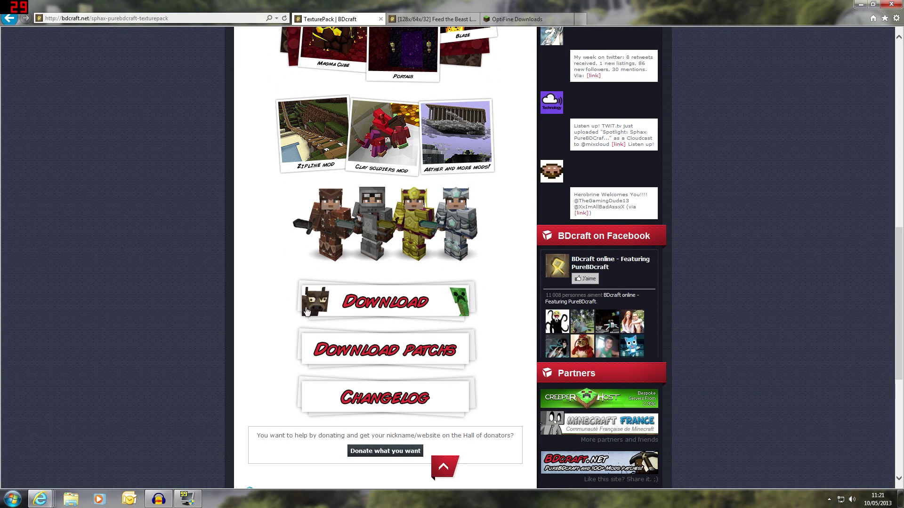
{"action": "left_click", "coordinate": [399, 303]}
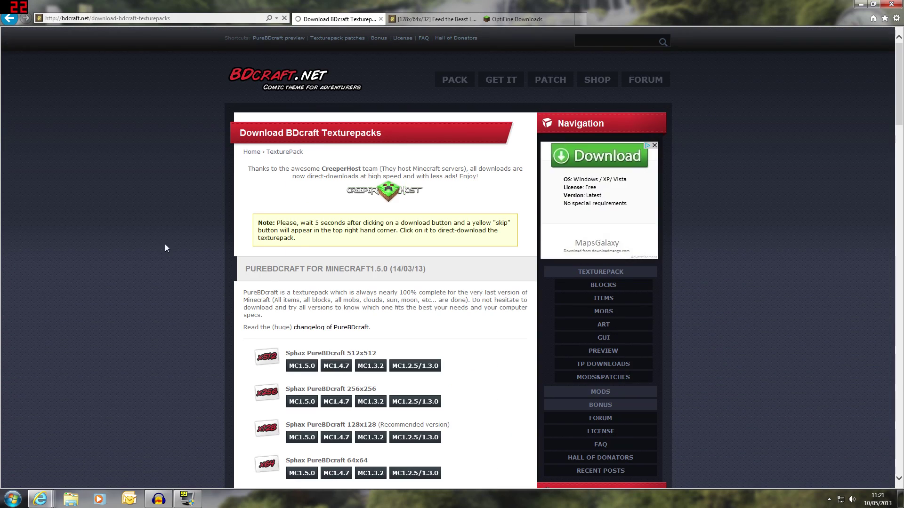
{"action": "scroll", "coordinate": [164, 244], "scroll_direction": "down", "scroll_amount": 2}
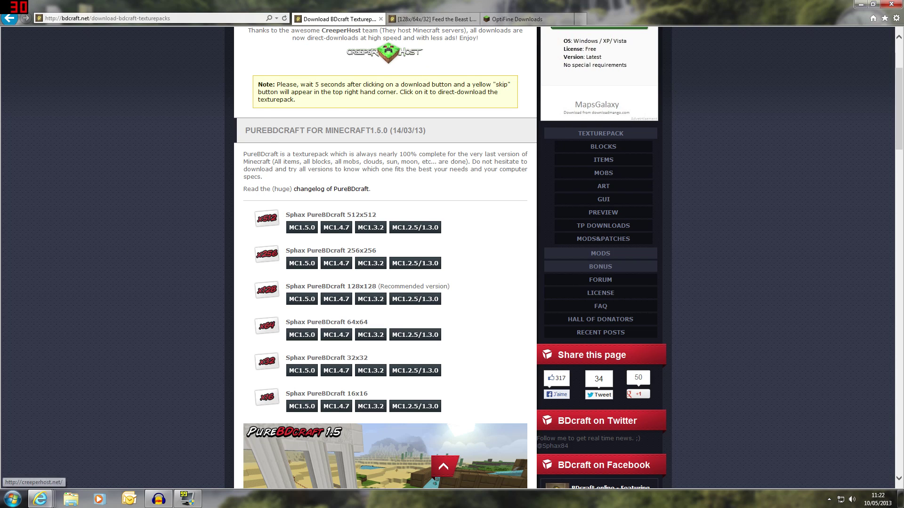
Step: View the install instructions and add-on downloads in the Feed the Beast Launcher Packs forum thread
{"action": "left_click", "coordinate": [424, 22]}
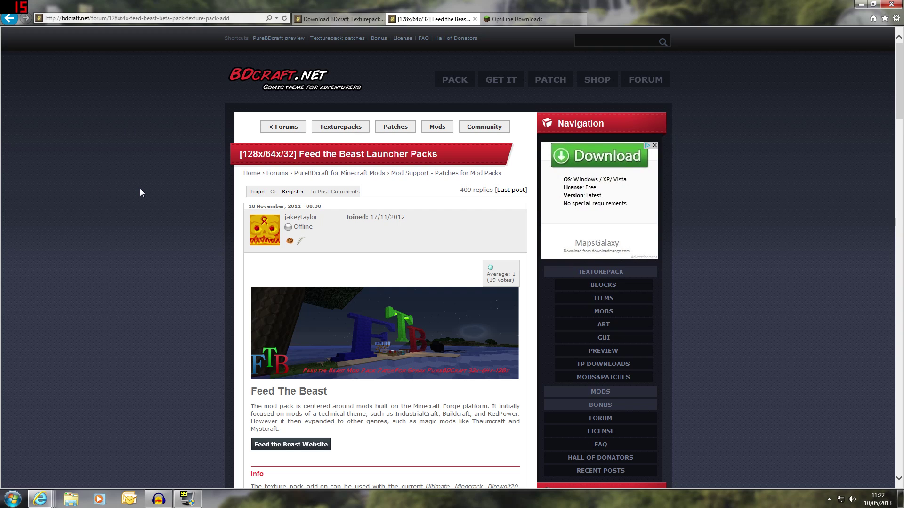
{"action": "scroll", "coordinate": [141, 189], "scroll_direction": "down", "scroll_amount": 5}
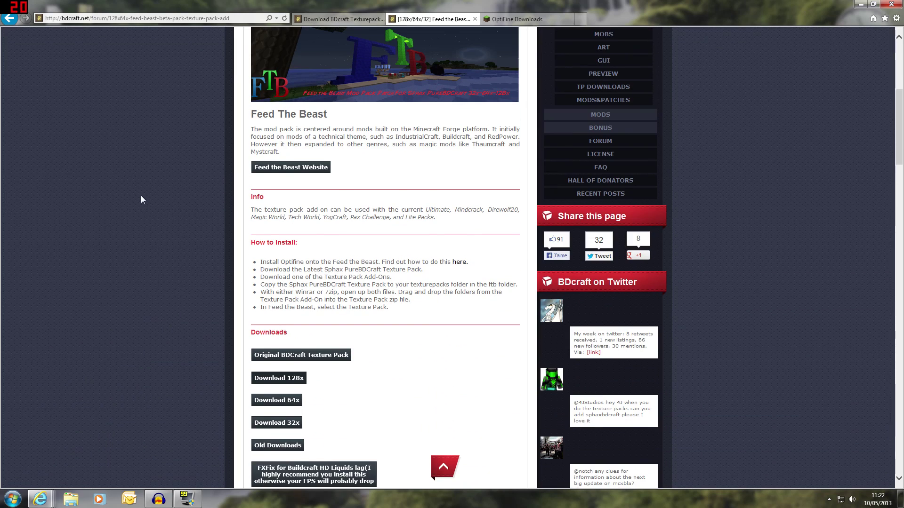
{"action": "scroll", "coordinate": [89, 244], "scroll_direction": "down", "scroll_amount": 1}
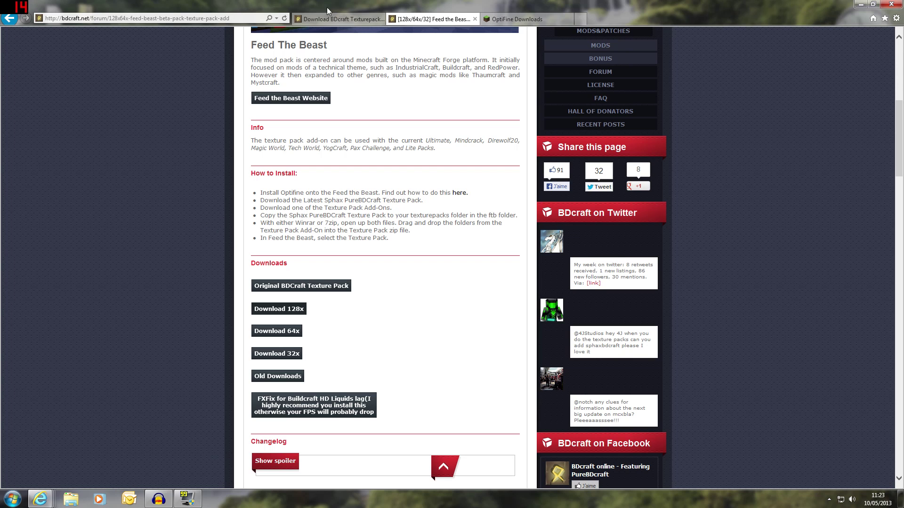
Step: Examine the Minecraft 1.4.6 releases on the OptiFine downloads page, and close the browser
{"action": "left_click", "coordinate": [517, 21]}
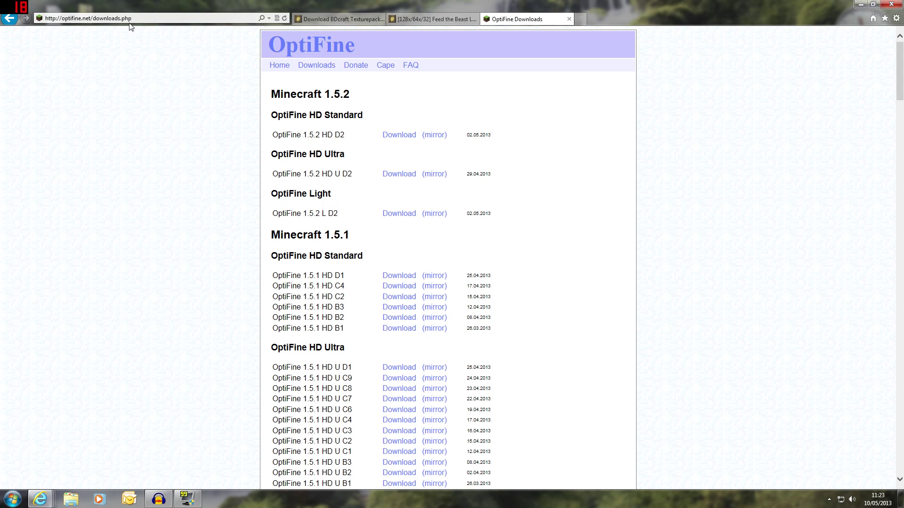
{"action": "left_click", "coordinate": [271, 47]}
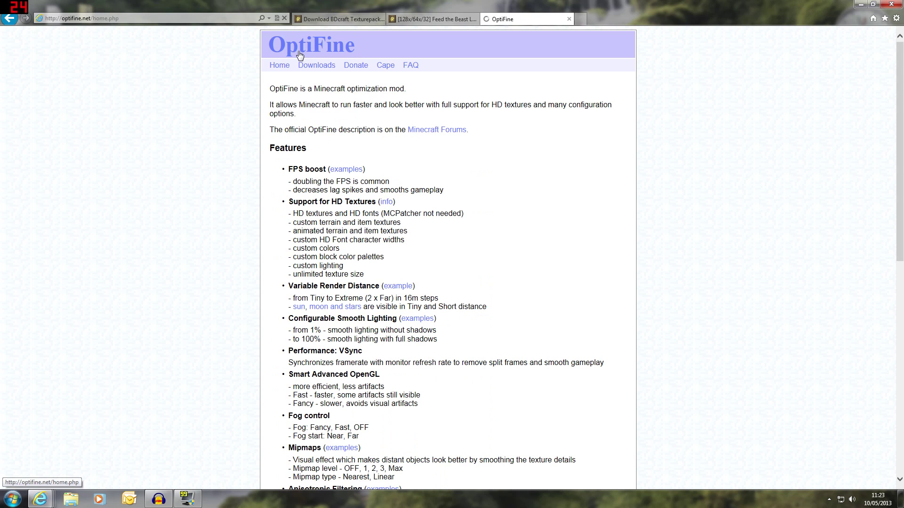
{"action": "left_click", "coordinate": [319, 71]}
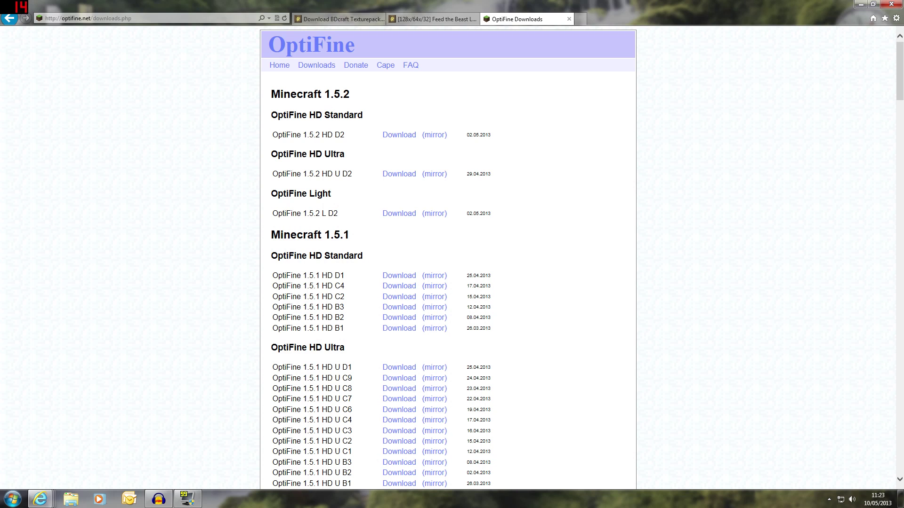
{"action": "scroll", "coordinate": [353, 228], "scroll_direction": "down", "scroll_amount": 5}
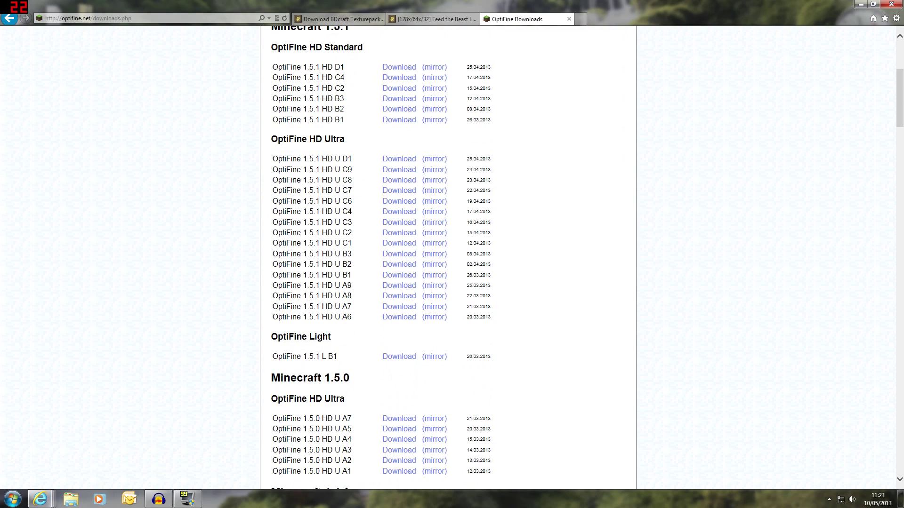
{"action": "scroll", "coordinate": [348, 245], "scroll_direction": "down", "scroll_amount": 4}
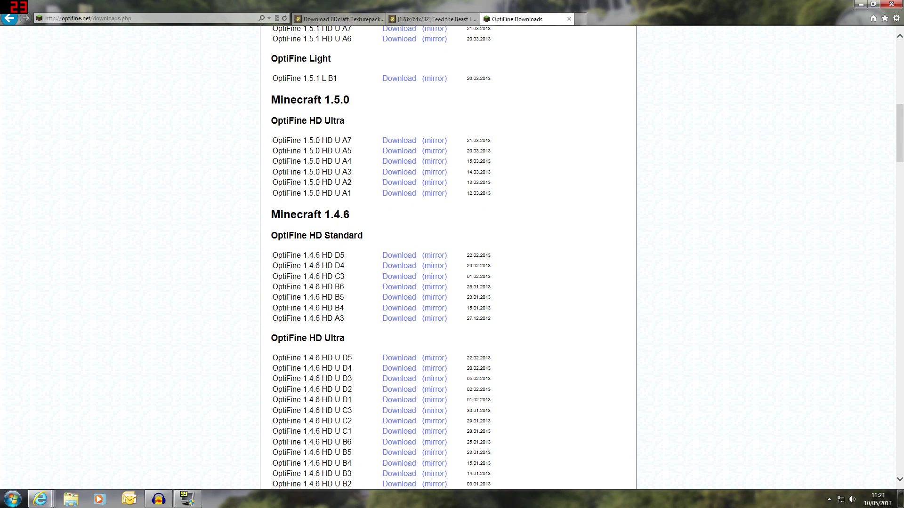
{"action": "scroll", "coordinate": [447, 257], "scroll_direction": "up", "scroll_amount": 1}
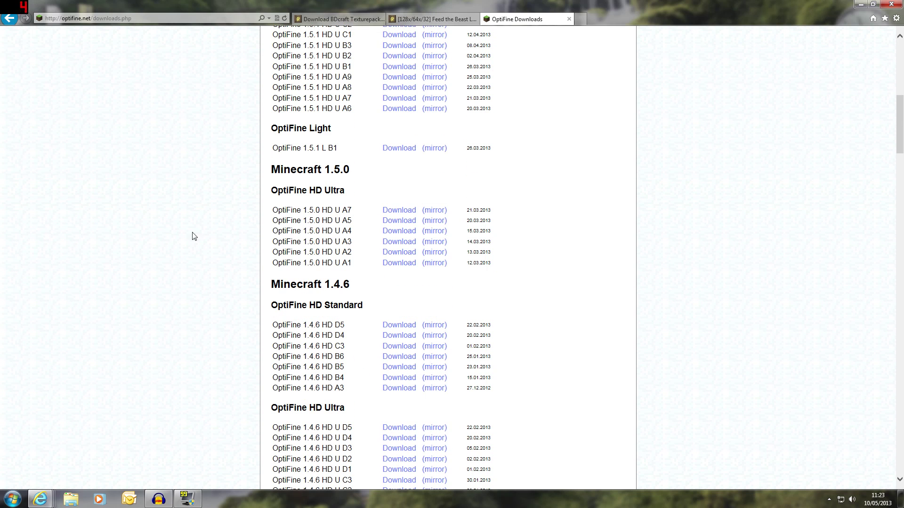
{"action": "scroll", "coordinate": [160, 237], "scroll_direction": "down", "scroll_amount": 1}
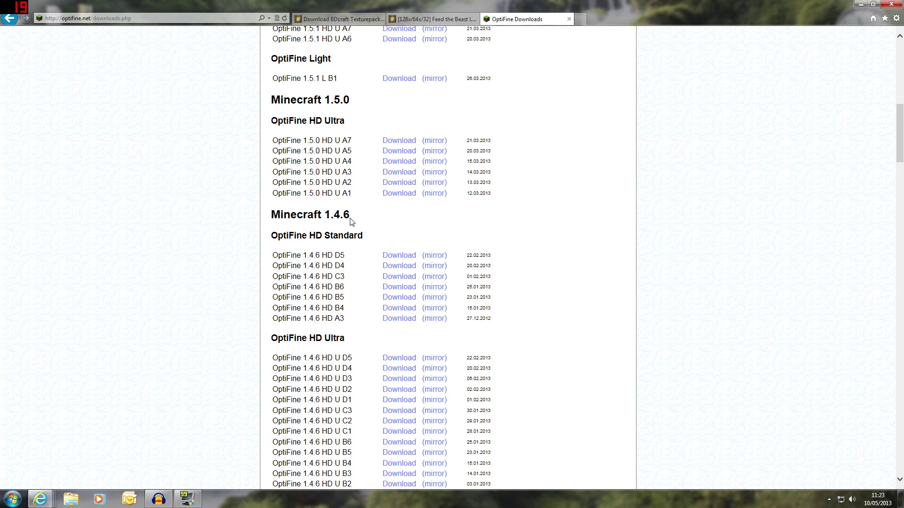
{"action": "scroll", "coordinate": [350, 222], "scroll_direction": "down", "scroll_amount": 3}
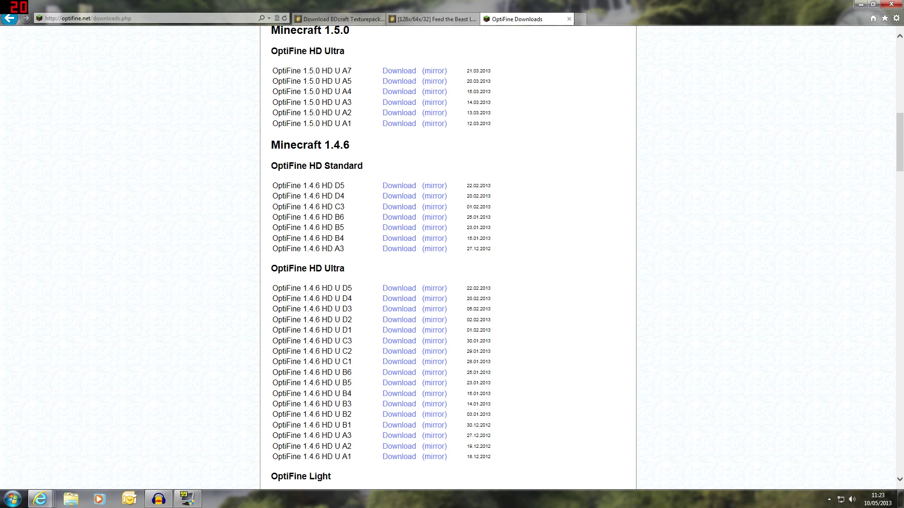
{"action": "scroll", "coordinate": [298, 214], "scroll_direction": "down", "scroll_amount": 6}
{"action": "scroll", "coordinate": [298, 214], "scroll_direction": "up", "scroll_amount": 3}
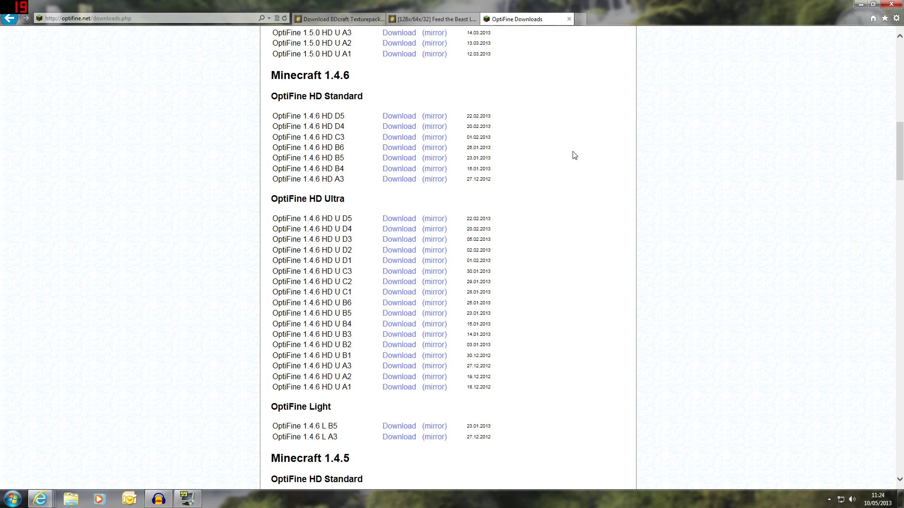
{"action": "left_click", "coordinate": [895, 5]}
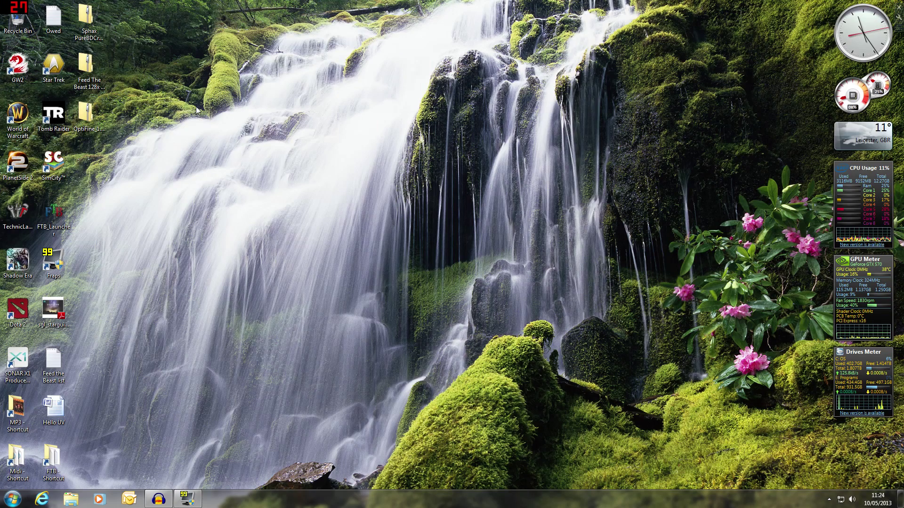
Step: Extract the Sphax PureBDCraft 128x MC14 archive to a folder of the same name on the desktop
{"action": "left_click", "coordinate": [91, 23]}
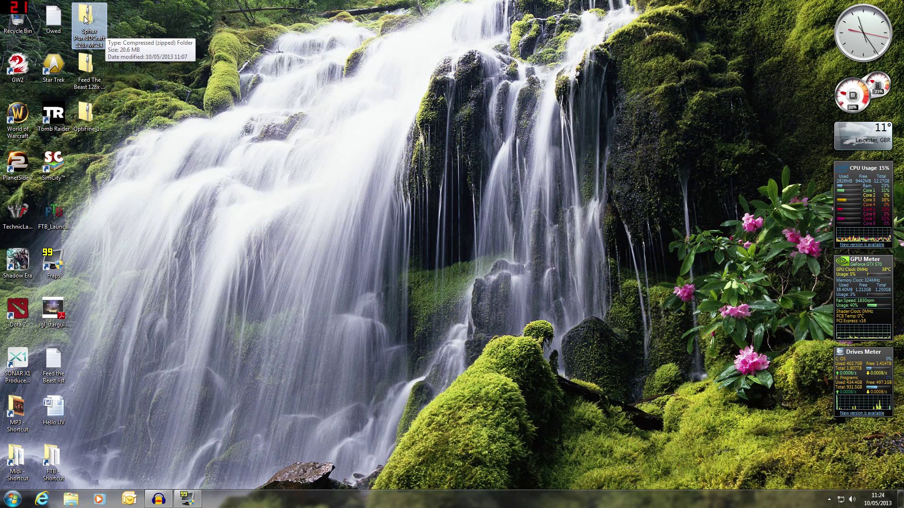
{"action": "left_click_drag", "start_coordinate": [98, 28], "coordinate": [110, 174]}
{"action": "left_click", "coordinate": [135, 180]}
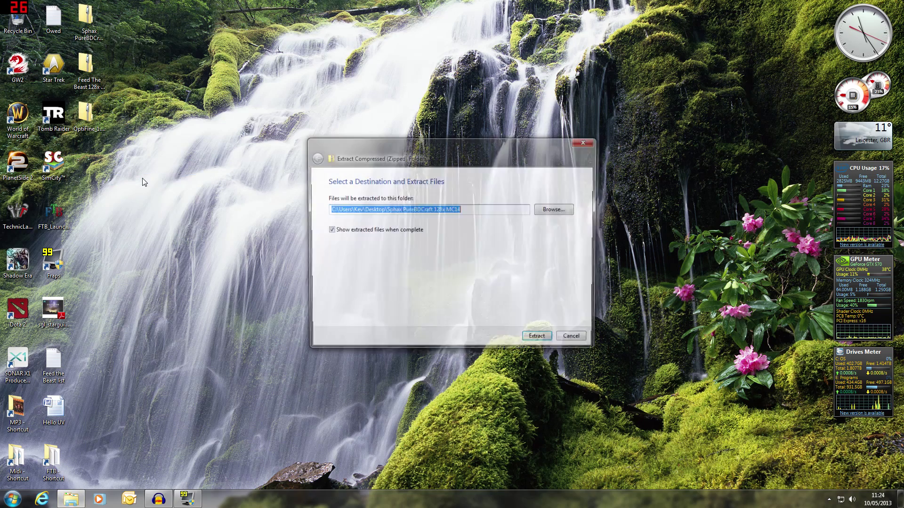
{"action": "left_click", "coordinate": [539, 340]}
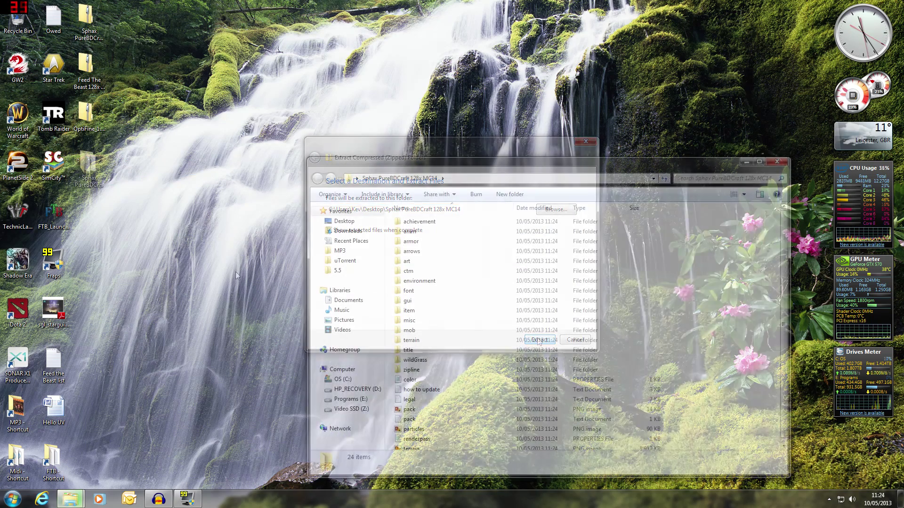
{"action": "left_click_drag", "start_coordinate": [546, 170], "coordinate": [482, 99]}
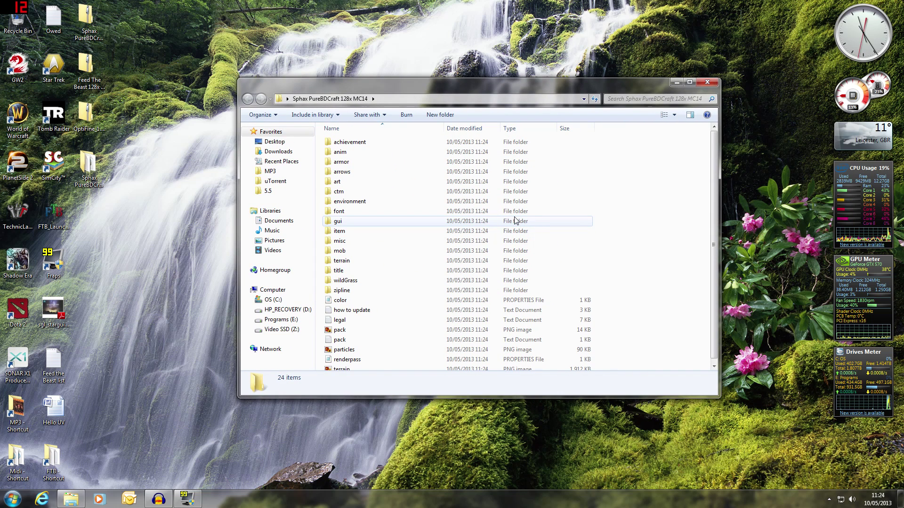
Step: Extract the Feed The Beast 128x Sphax Addon 122 archive to its own folder on the desktop
{"action": "left_click_drag", "start_coordinate": [91, 72], "coordinate": [117, 225]}
{"action": "left_click", "coordinate": [141, 232]}
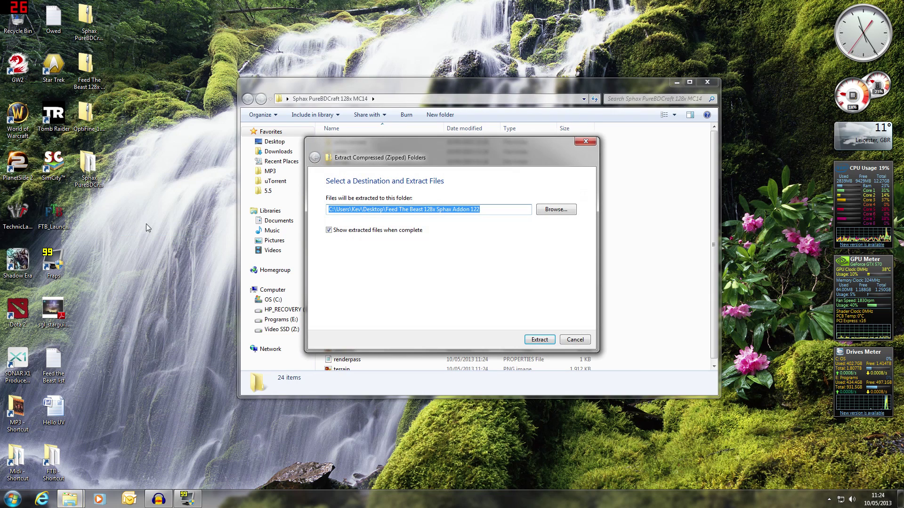
{"action": "left_click", "coordinate": [545, 338]}
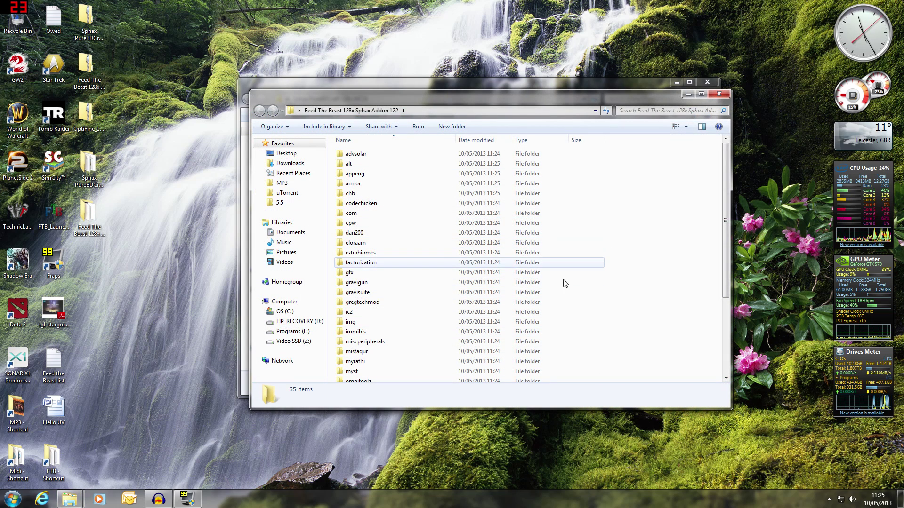
Step: Copy everything from the extracted add-on folder into the Sphax PureBDCraft 128x MC14 folder, merging duplicate folders, and close both windows
{"action": "key", "text": "ctrl+a"}
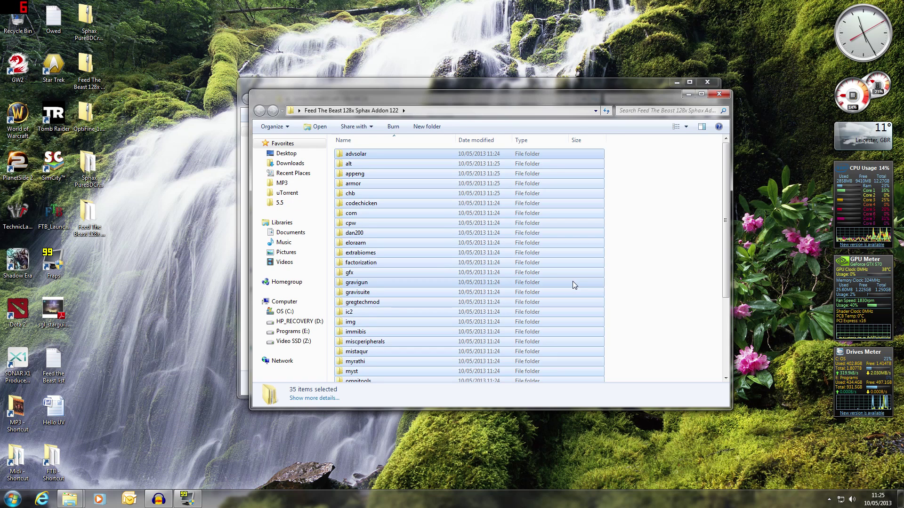
{"action": "left_click", "coordinate": [517, 84]}
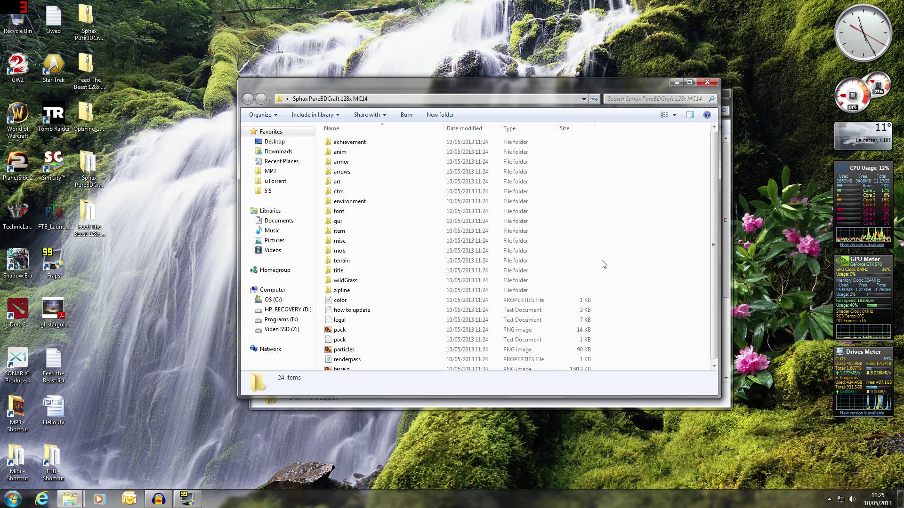
{"action": "key", "text": "ctrl+v"}
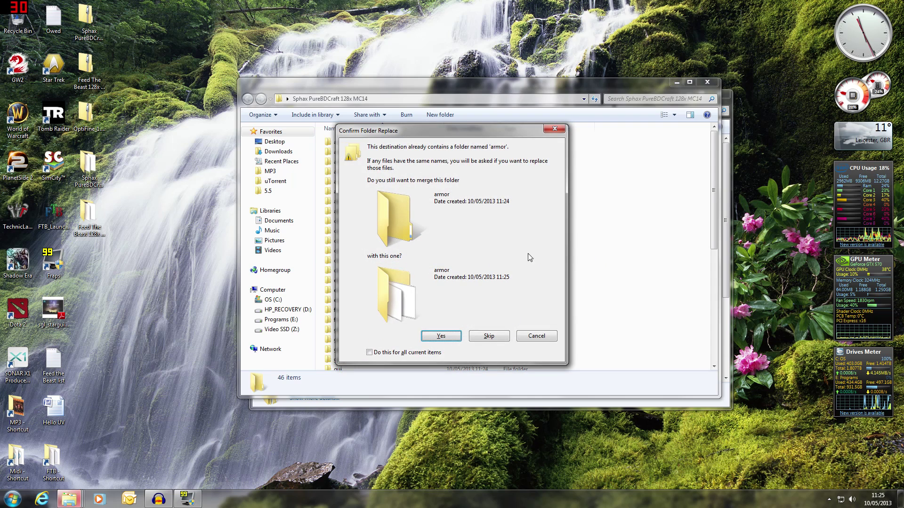
{"action": "left_click", "coordinate": [440, 336]}
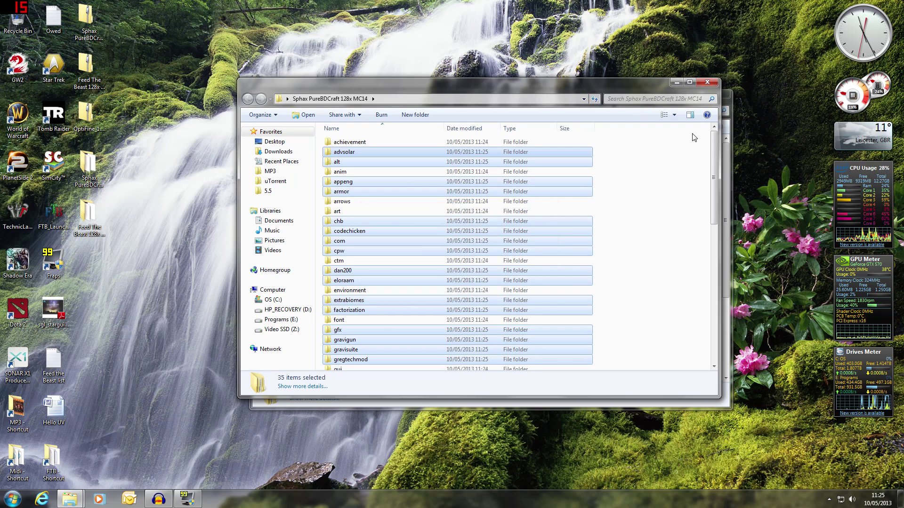
{"action": "left_click", "coordinate": [706, 82]}
{"action": "left_click", "coordinate": [704, 100]}
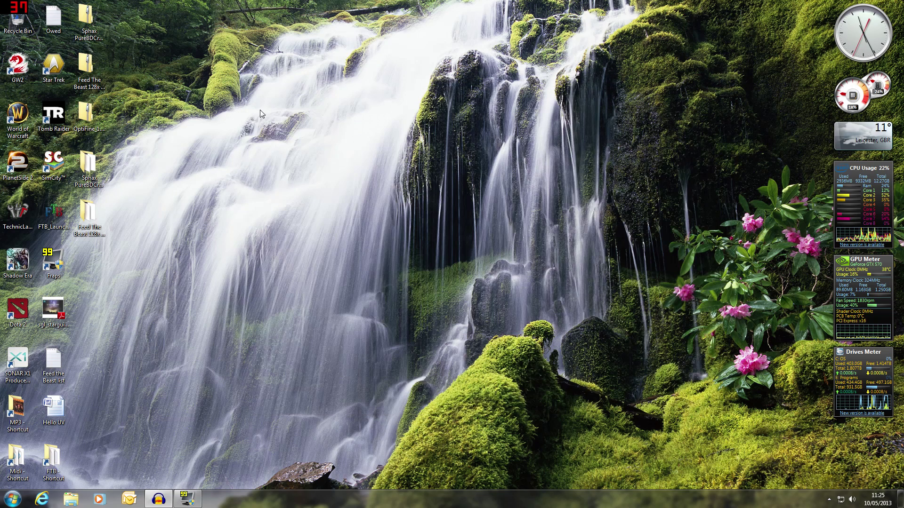
{"action": "left_click", "coordinate": [88, 168]}
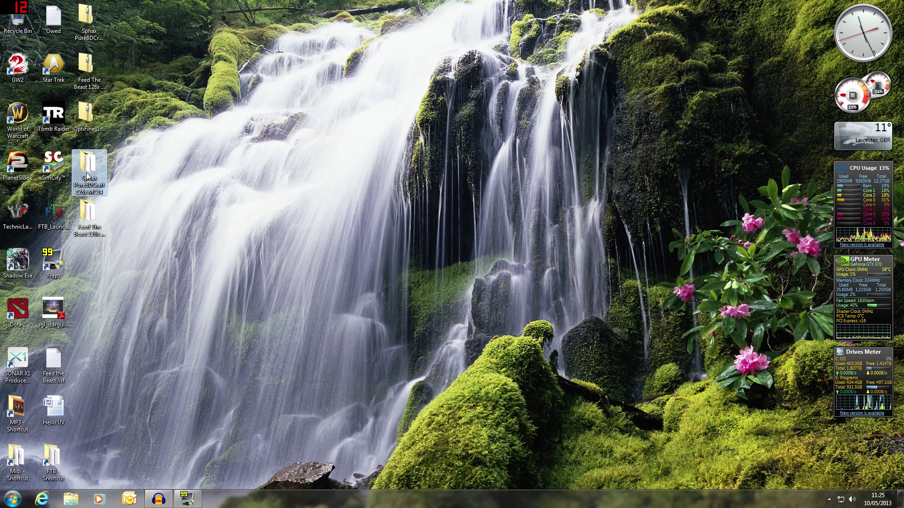
{"action": "left_click", "coordinate": [214, 175]}
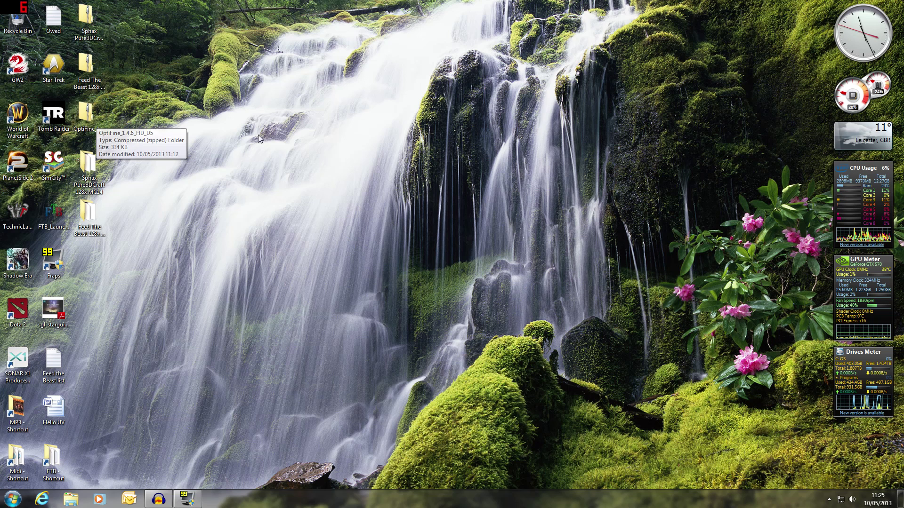
Step: Copy the OptiFine_1.4.6_HD_D5 archive from the desktop into the mods folder under FTB\Ultimate\minecraft, and close the folder window
{"action": "left_click", "coordinate": [92, 115]}
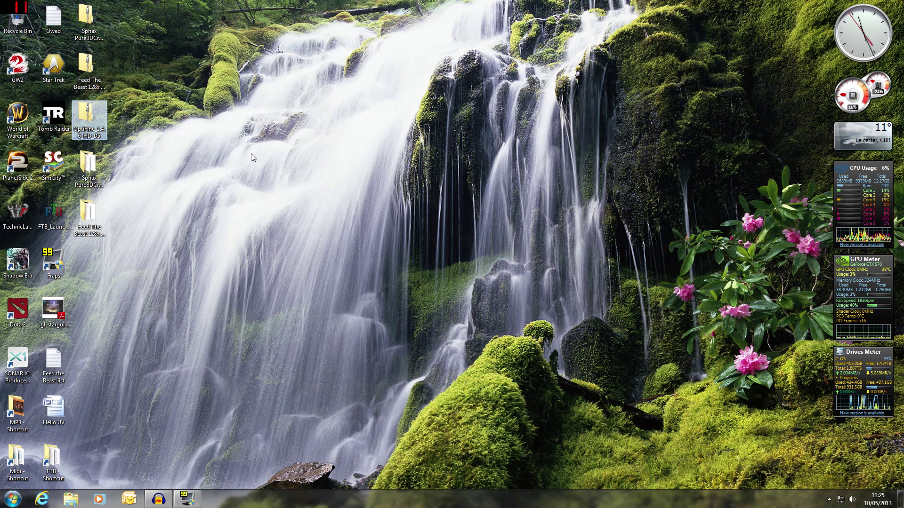
{"action": "double_click", "coordinate": [56, 459]}
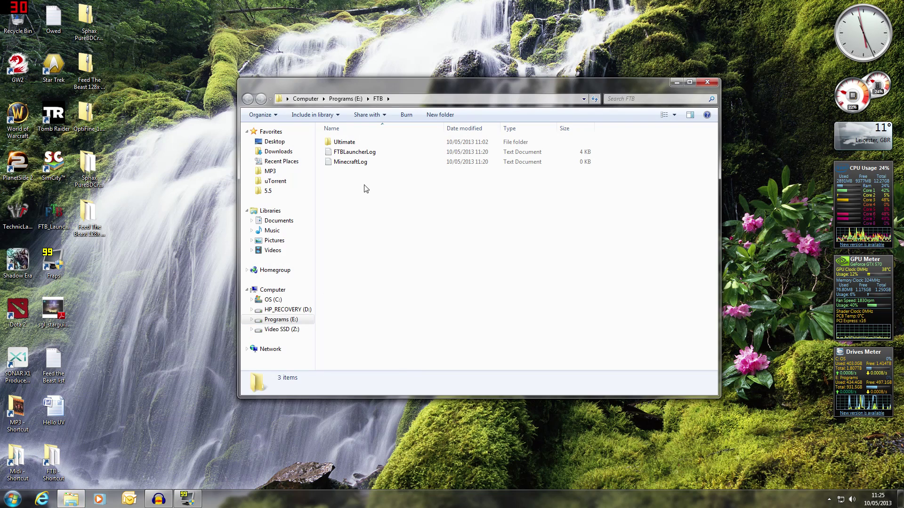
{"action": "left_click", "coordinate": [347, 147]}
{"action": "double_click", "coordinate": [348, 146]}
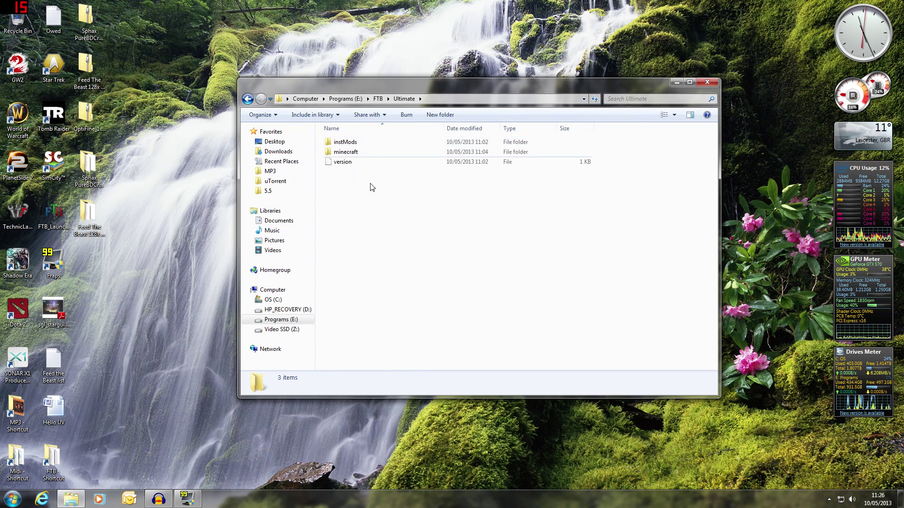
{"action": "left_click", "coordinate": [348, 153]}
{"action": "double_click", "coordinate": [348, 152]}
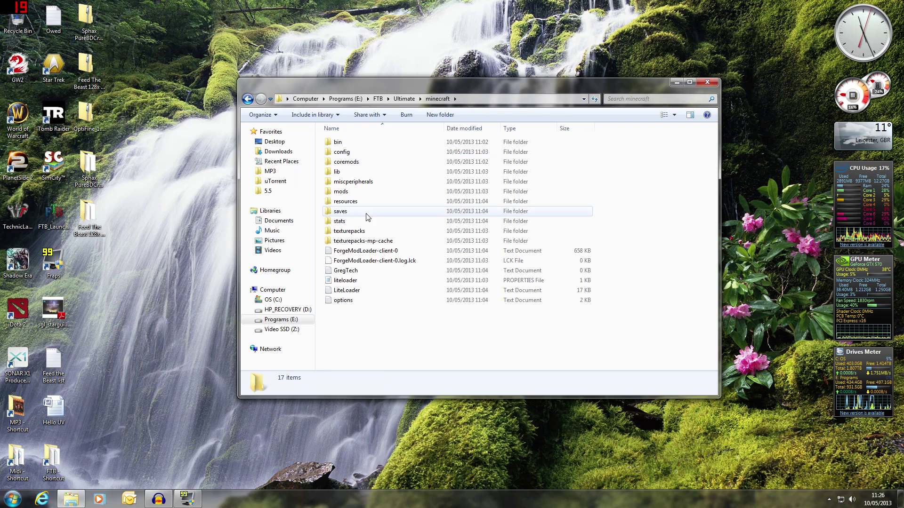
{"action": "double_click", "coordinate": [345, 192]}
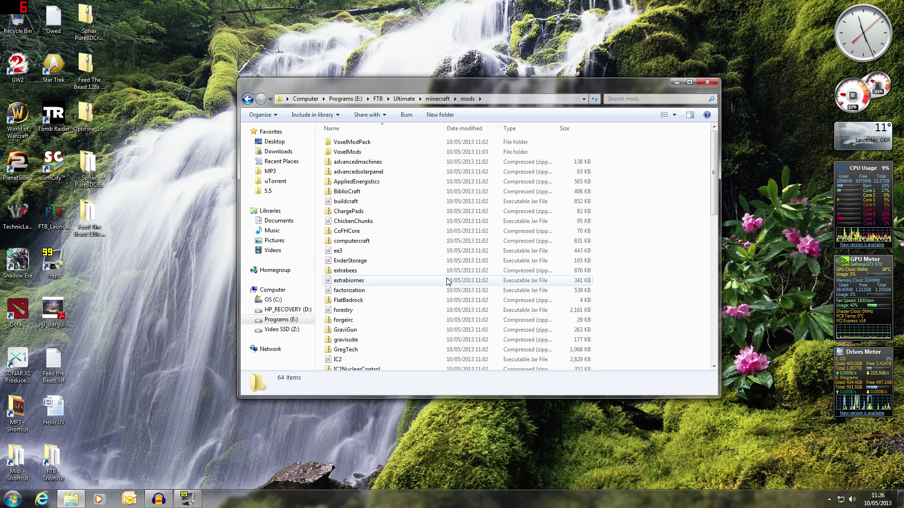
{"action": "key", "text": "ctrl+v"}
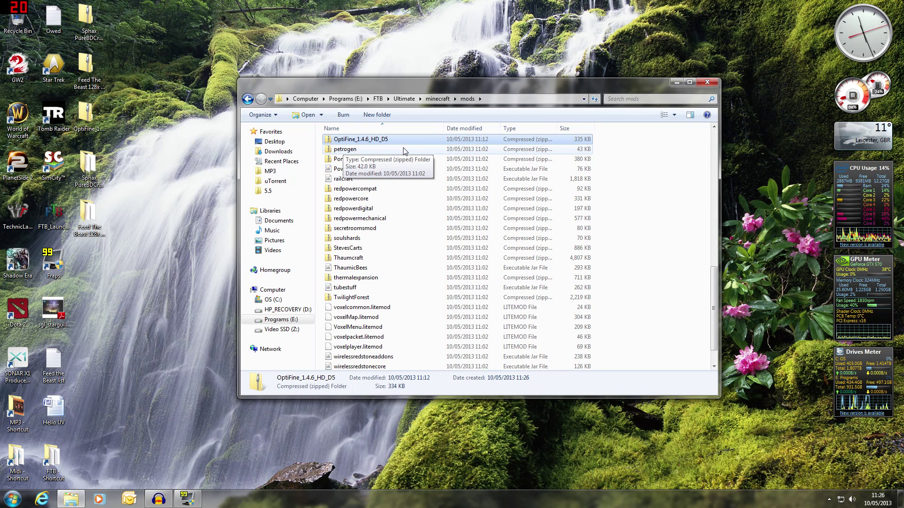
{"action": "left_click", "coordinate": [706, 82]}
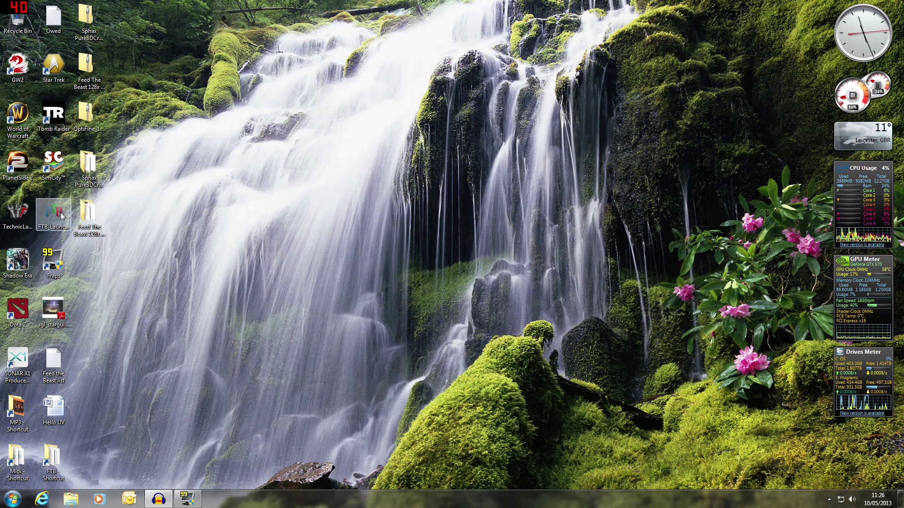
Step: Start the Feed the Beast Launcher, open FTB Ultimate for mod pack editing, and look for OptiFine among the enabled mods
{"action": "double_click", "coordinate": [61, 215]}
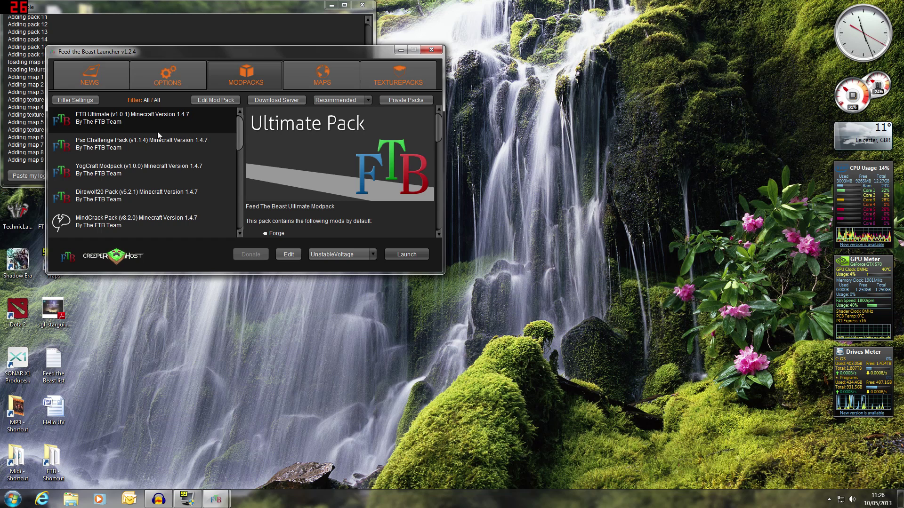
{"action": "left_click", "coordinate": [219, 101]}
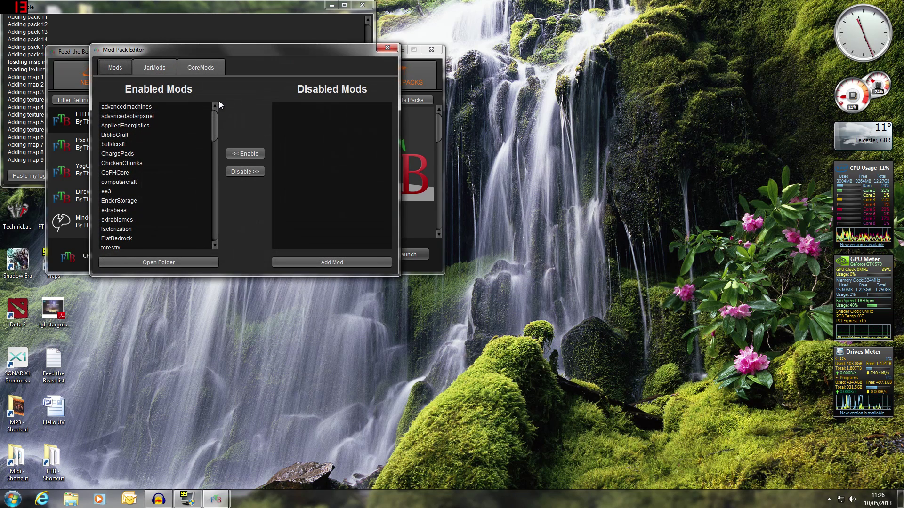
{"action": "left_click_drag", "start_coordinate": [215, 132], "coordinate": [216, 189]}
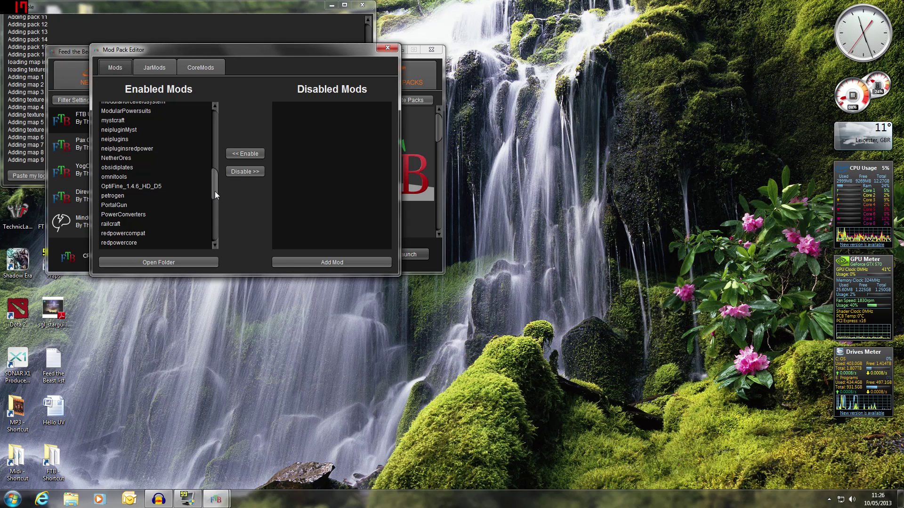
{"action": "left_click_drag", "start_coordinate": [214, 191], "coordinate": [221, 116]}
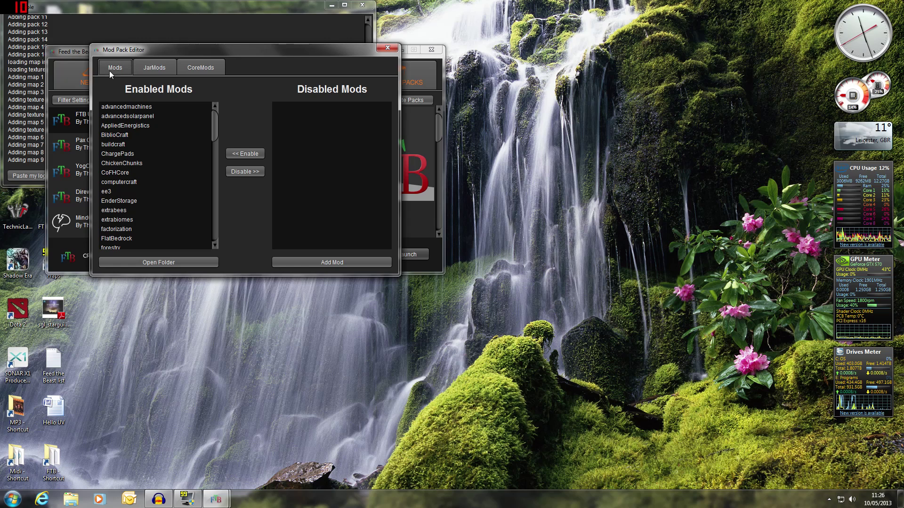
Step: Add OptiFine_1.4.6_HD_D5.zip from E:\FTB\Ultimate\minecraft\mods to the pack's JarMods, and close the mod pack editor
{"action": "left_click", "coordinate": [153, 68]}
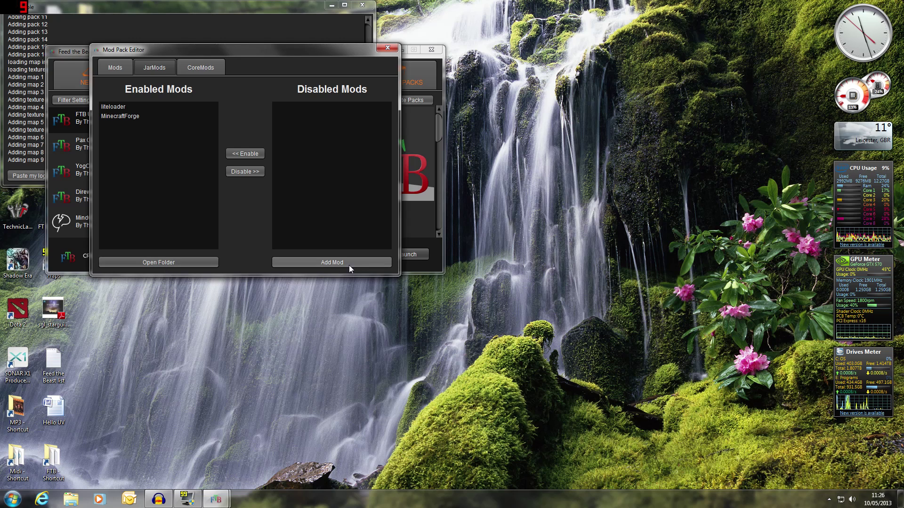
{"action": "left_click", "coordinate": [320, 262]}
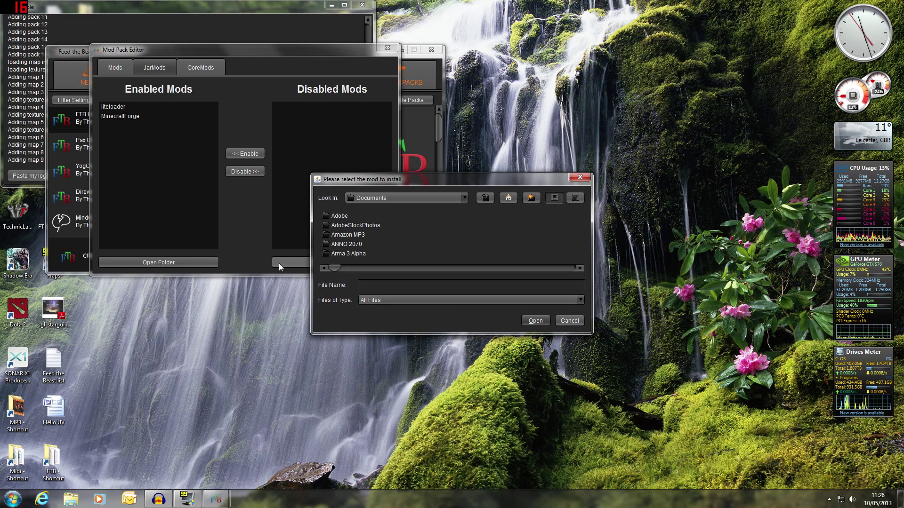
{"action": "left_click", "coordinate": [465, 199]}
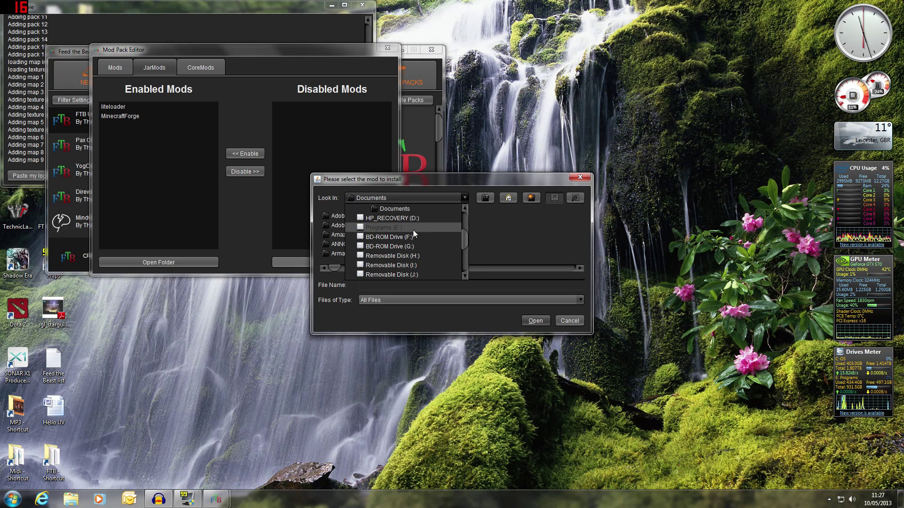
{"action": "left_click", "coordinate": [388, 230]}
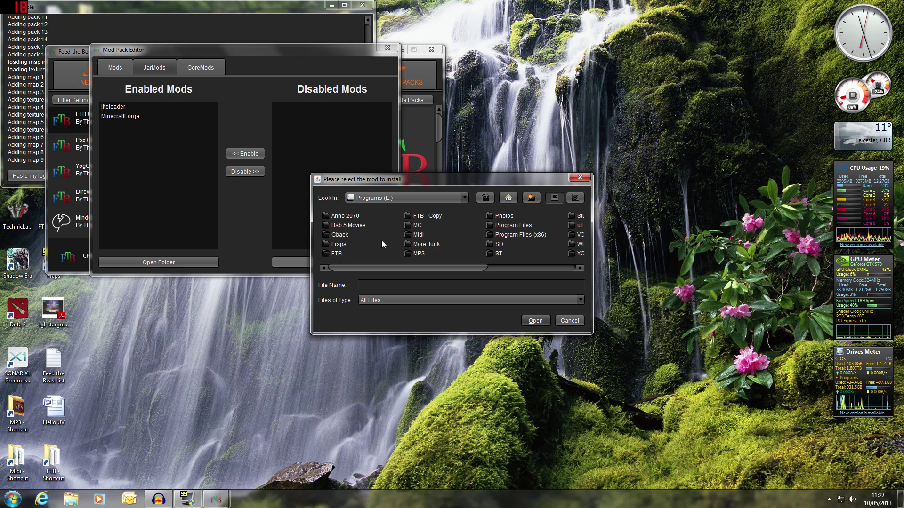
{"action": "double_click", "coordinate": [337, 255]}
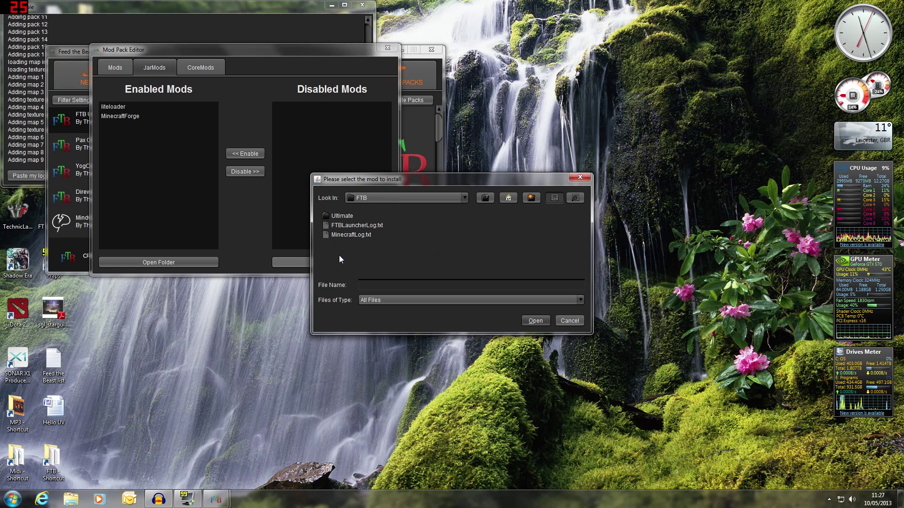
{"action": "double_click", "coordinate": [345, 216]}
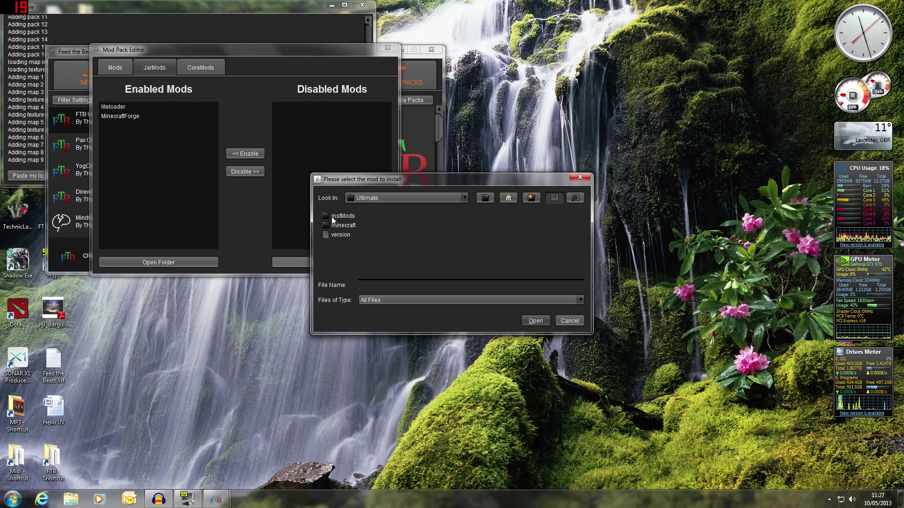
{"action": "left_click", "coordinate": [343, 226]}
{"action": "key", "text": "Return"}
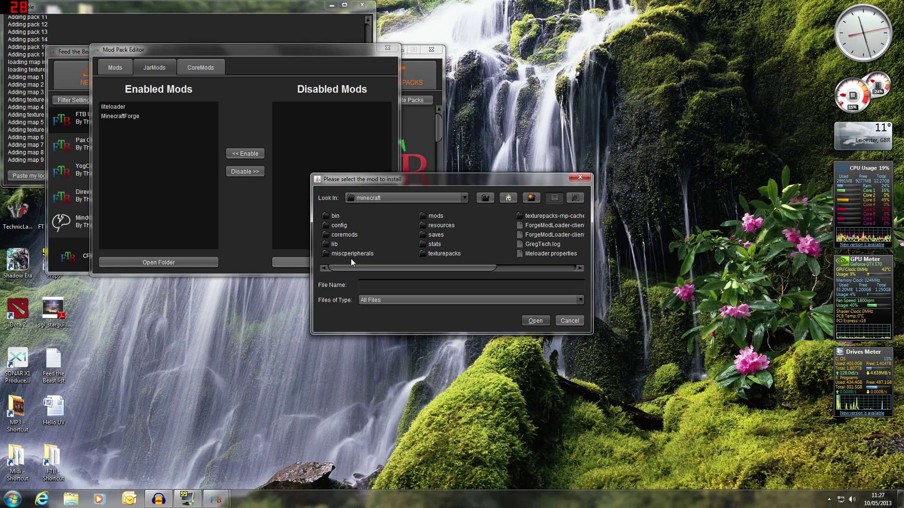
{"action": "double_click", "coordinate": [422, 216]}
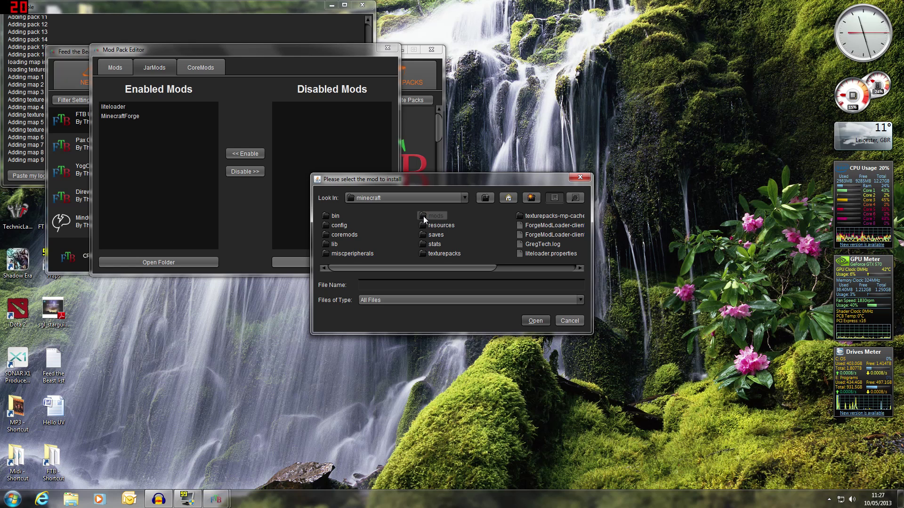
{"action": "left_click_drag", "start_coordinate": [349, 268], "coordinate": [458, 268]}
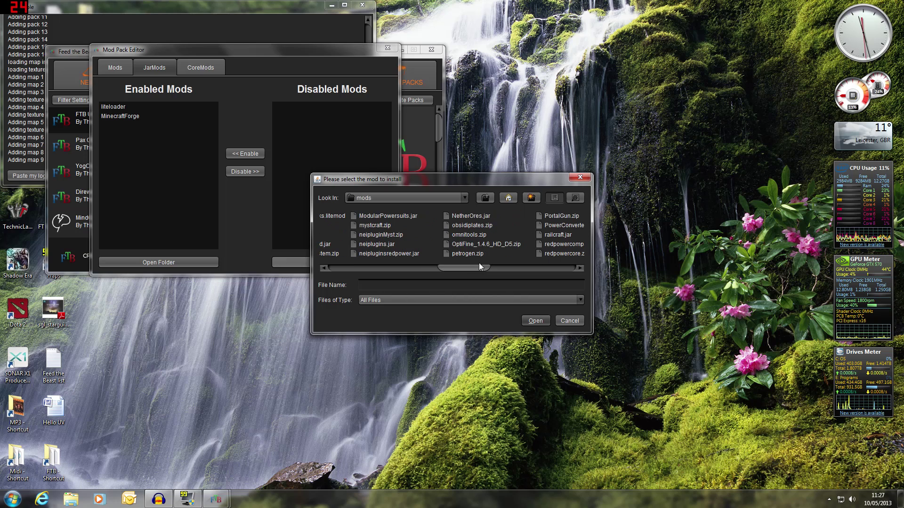
{"action": "left_click", "coordinate": [480, 243]}
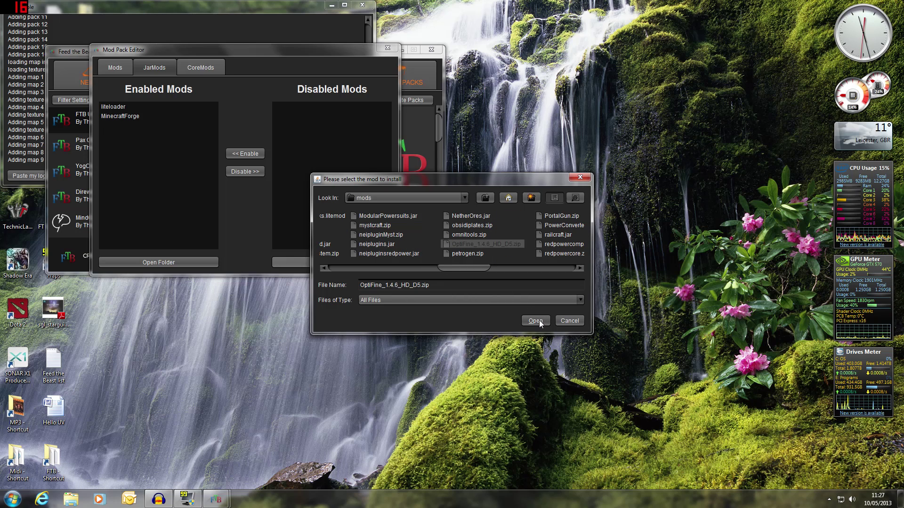
{"action": "left_click", "coordinate": [536, 320]}
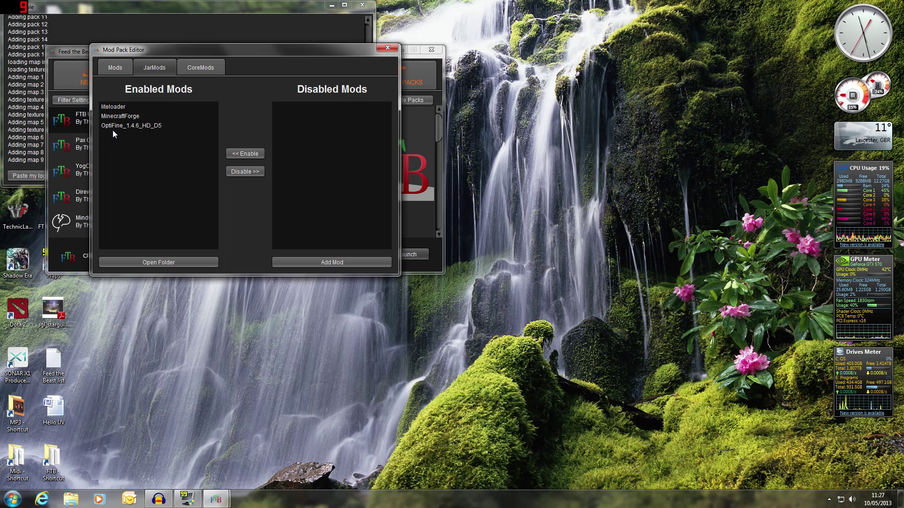
{"action": "left_click", "coordinate": [387, 47]}
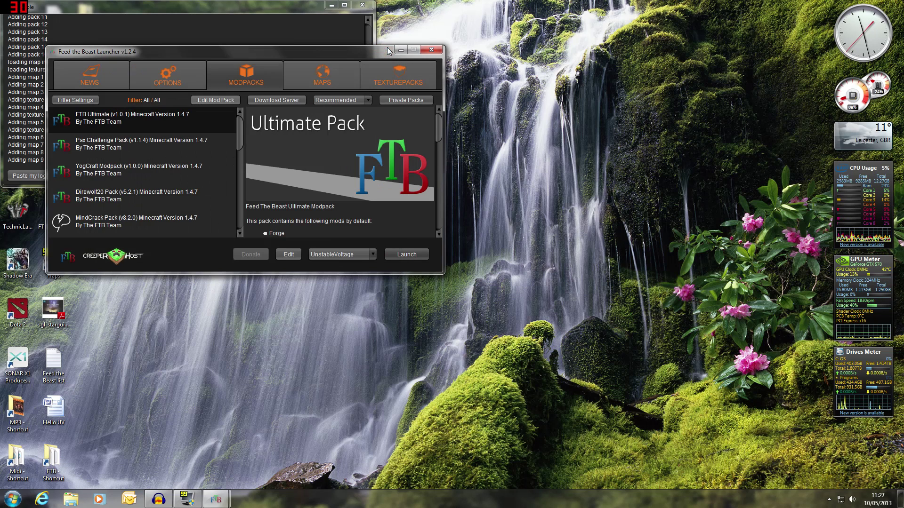
Step: Launch the FTB Ultimate modpack, examine the game's video settings, and return to the title screen
{"action": "left_click", "coordinate": [417, 258]}
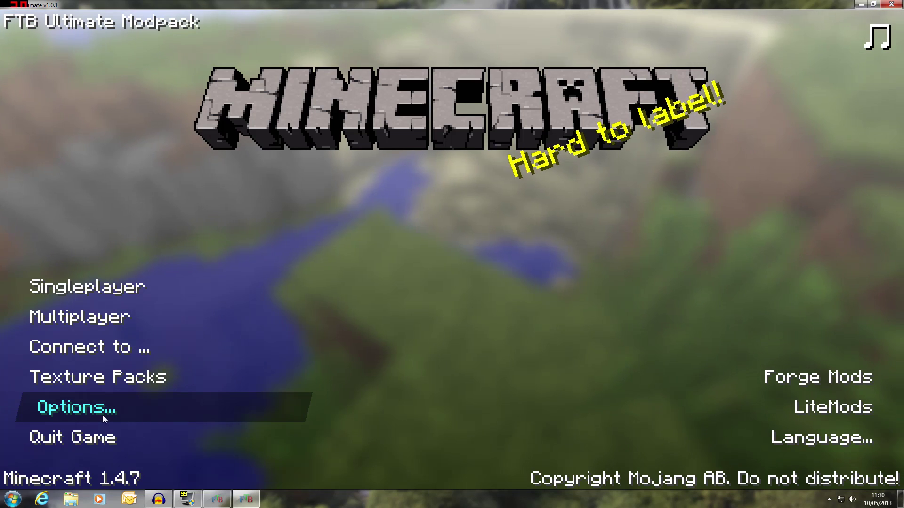
{"action": "left_click", "coordinate": [87, 415]}
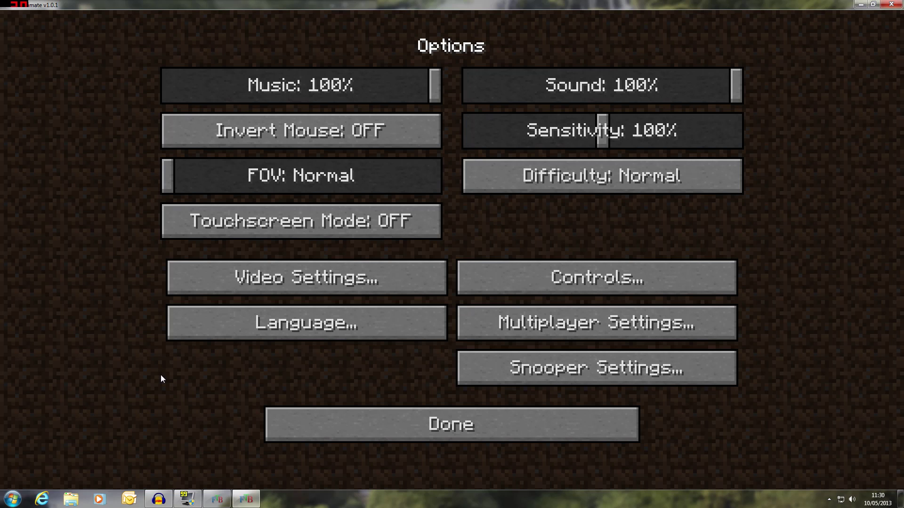
{"action": "left_click", "coordinate": [249, 283]}
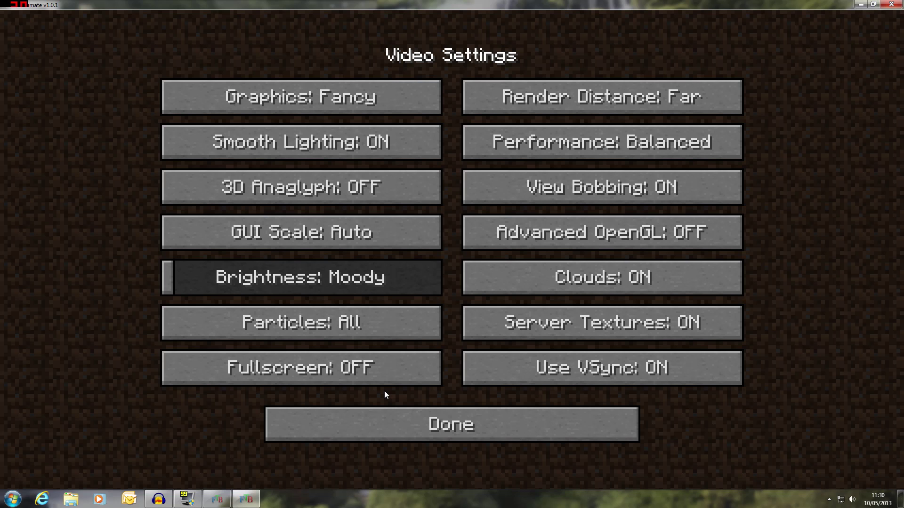
{"action": "left_click", "coordinate": [461, 425]}
{"action": "left_click", "coordinate": [451, 424]}
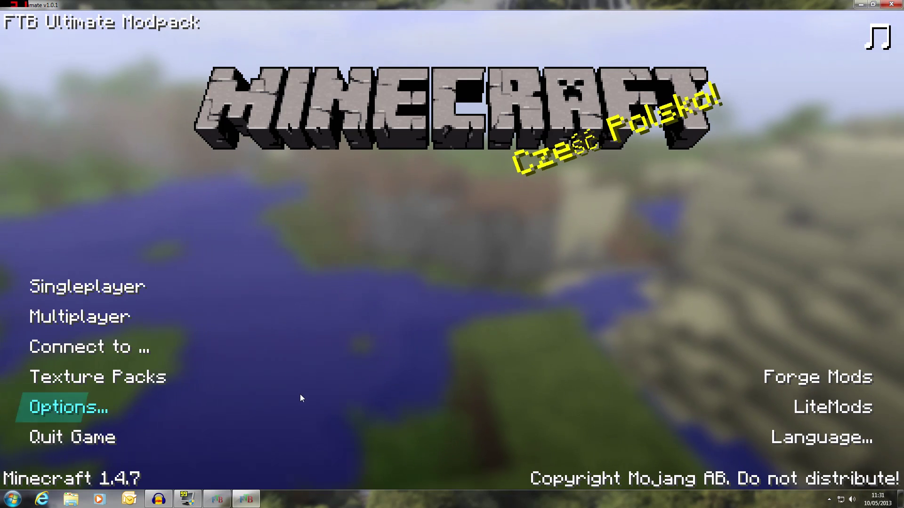
Step: Examine the Performance, Other and Quality options in the game's video settings, and return to the title screen
{"action": "left_click", "coordinate": [96, 413]}
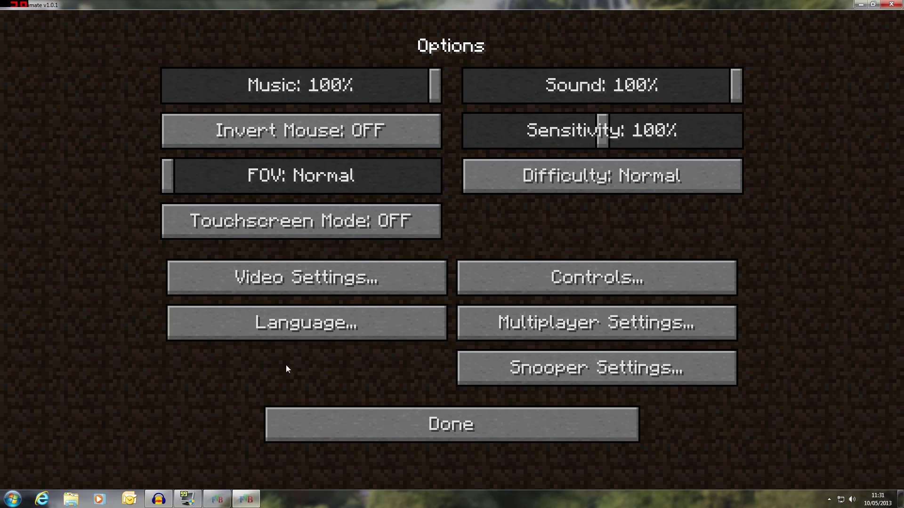
{"action": "left_click", "coordinate": [366, 284]}
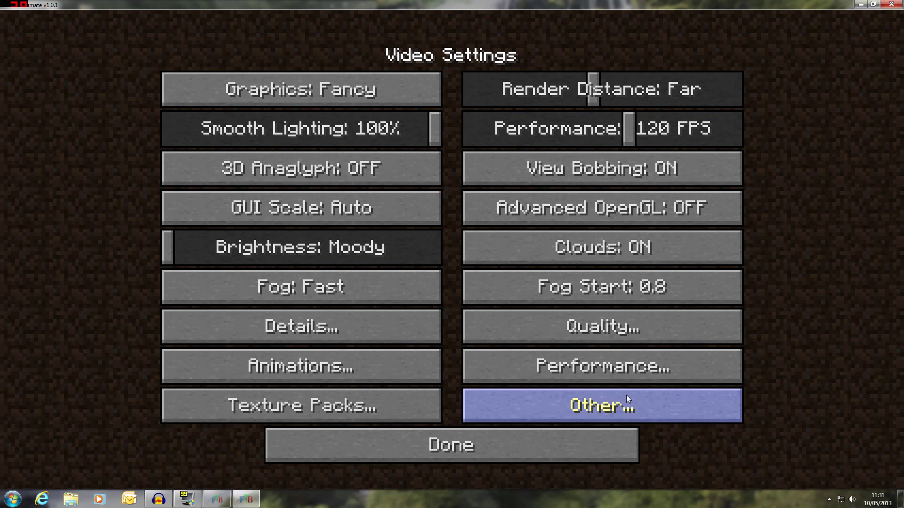
{"action": "left_click", "coordinate": [617, 375]}
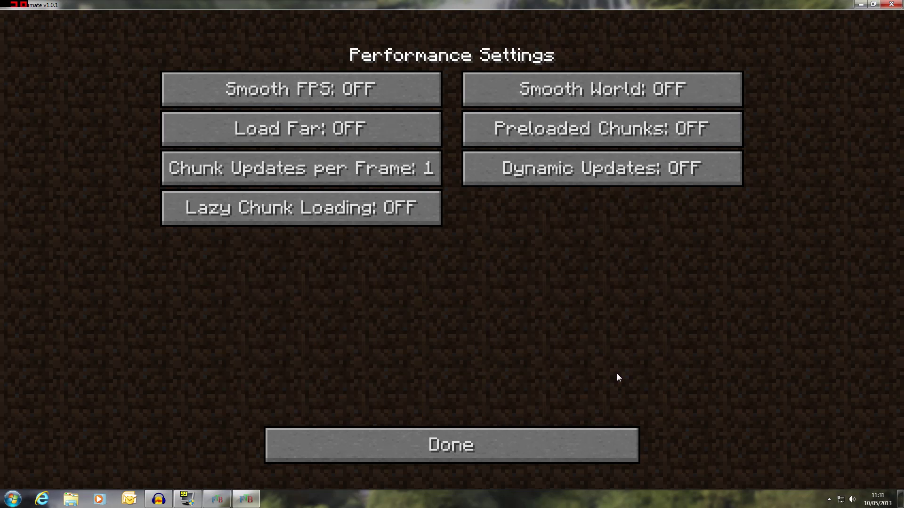
{"action": "left_click", "coordinate": [473, 450]}
{"action": "left_click", "coordinate": [629, 402]}
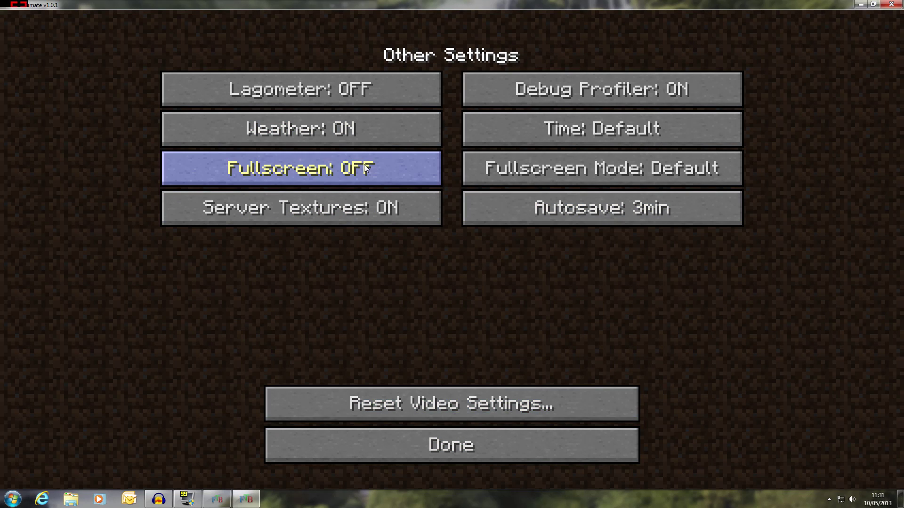
{"action": "left_click", "coordinate": [500, 448]}
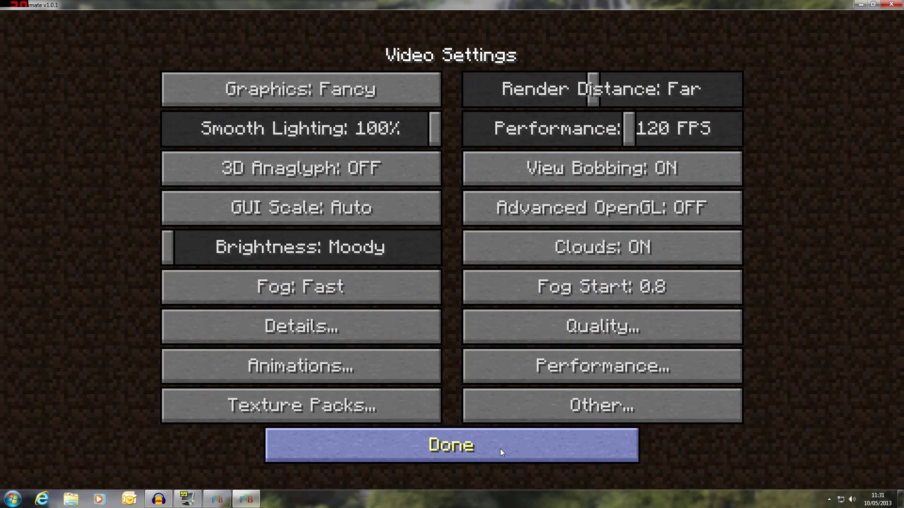
{"action": "left_click", "coordinate": [586, 335]}
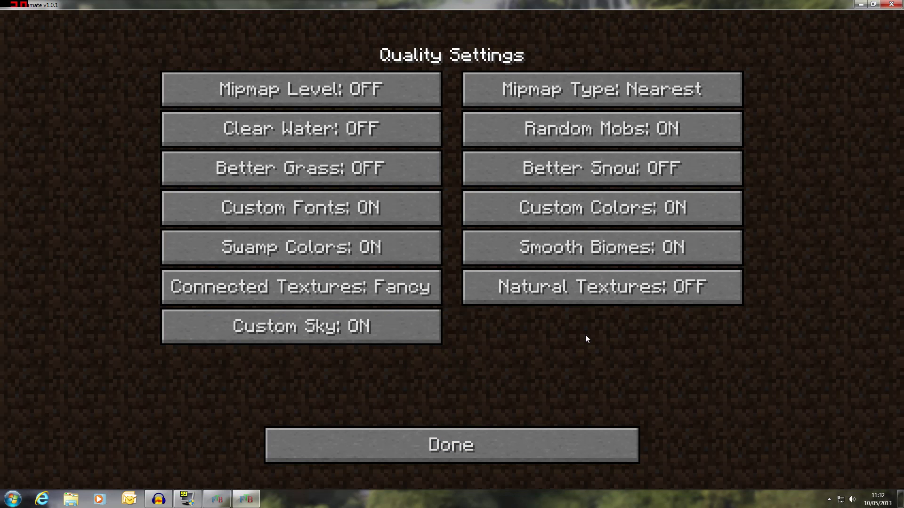
{"action": "left_click", "coordinate": [499, 446]}
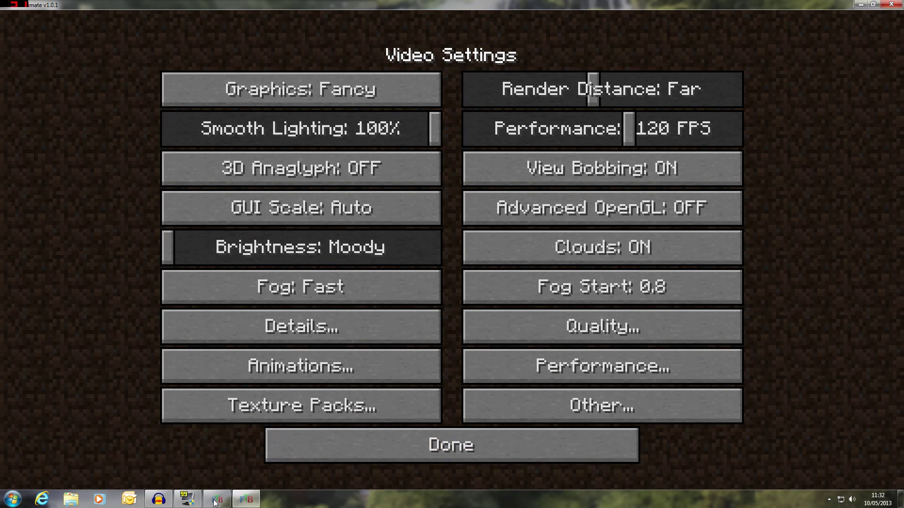
{"action": "left_click", "coordinate": [394, 448]}
{"action": "left_click", "coordinate": [371, 436]}
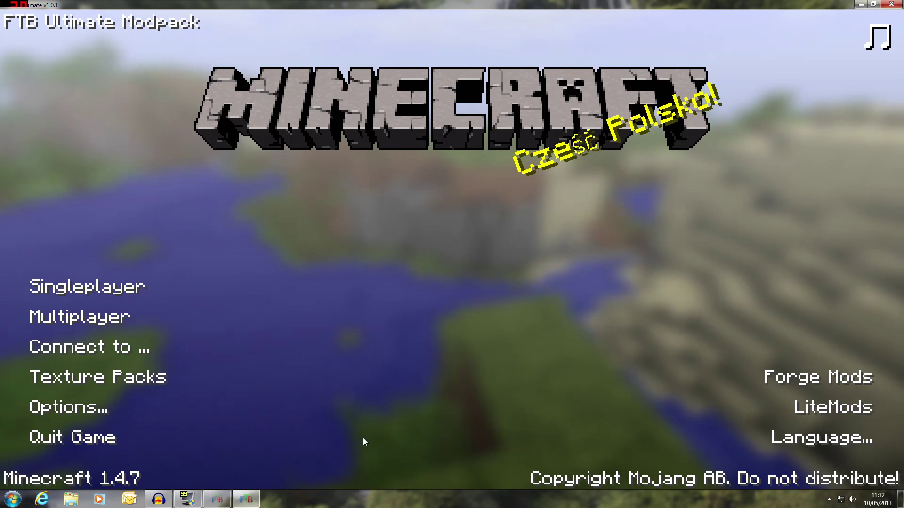
Step: Bring up the texture pack selection through the game's video settings and open the texture pack folder
{"action": "left_click", "coordinate": [85, 408]}
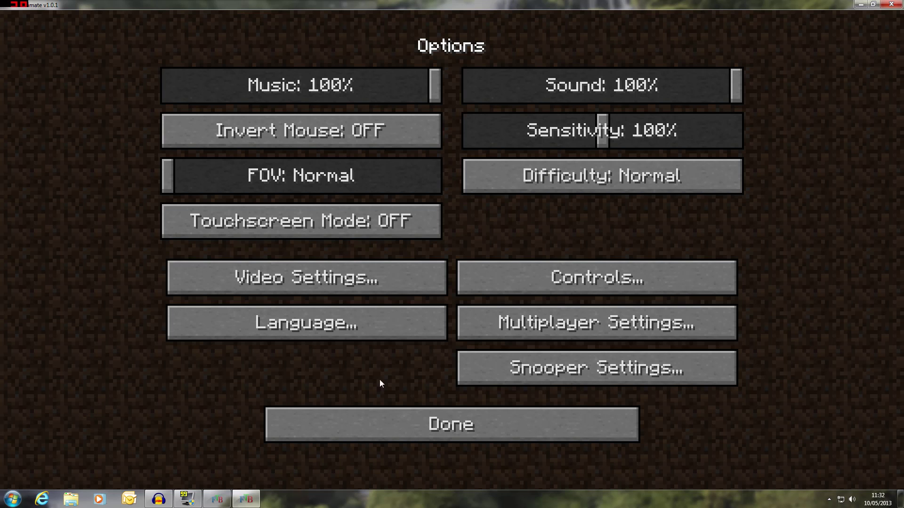
{"action": "left_click", "coordinate": [317, 278]}
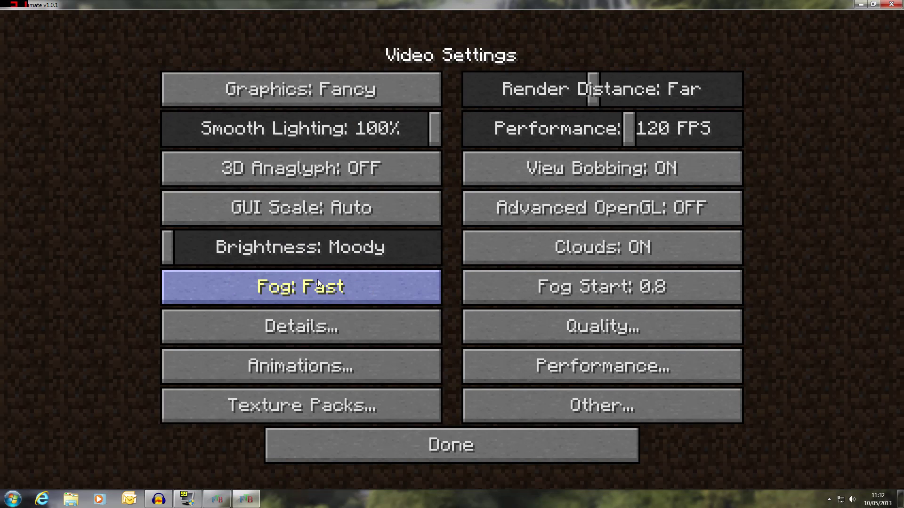
{"action": "left_click", "coordinate": [317, 407]}
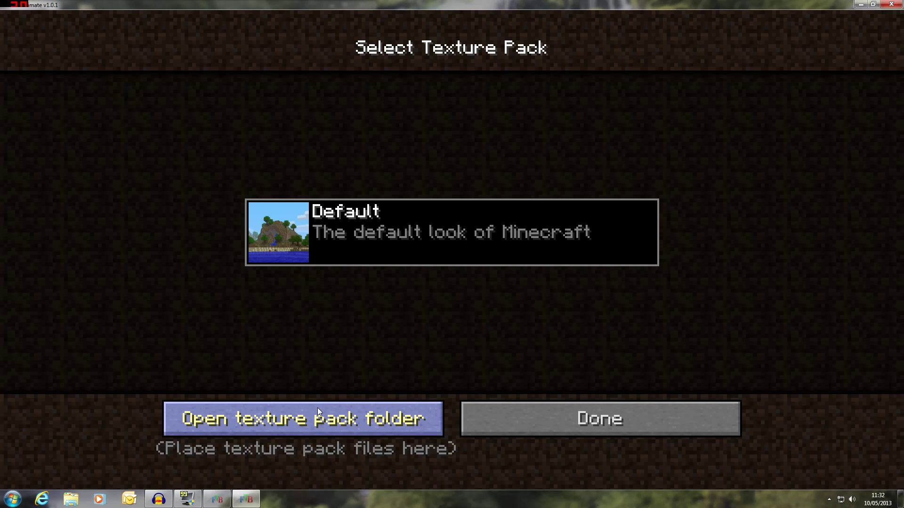
{"action": "left_click", "coordinate": [352, 422]}
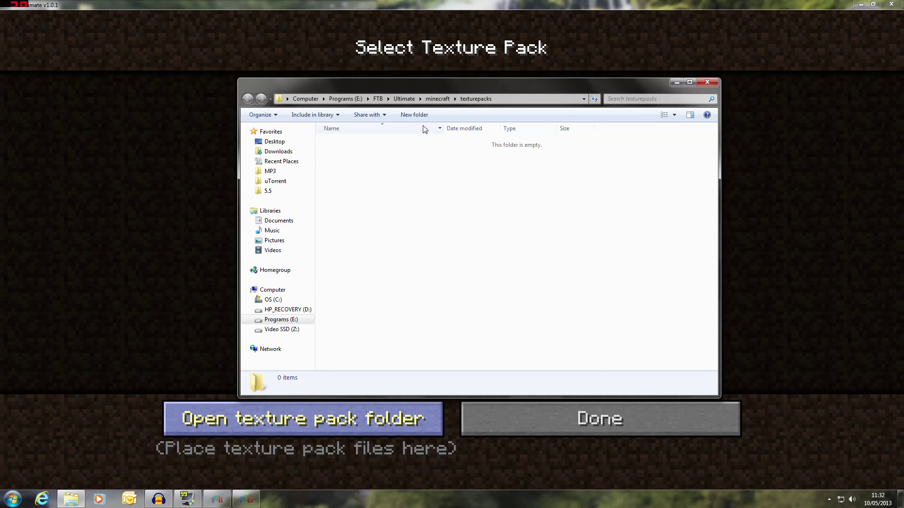
Step: Minimize the game and console windows, and copy the extracted Sphax PureBDCraft 128x MC14 folder from the desktop into the texturepacks folder
{"action": "left_click", "coordinate": [861, 4]}
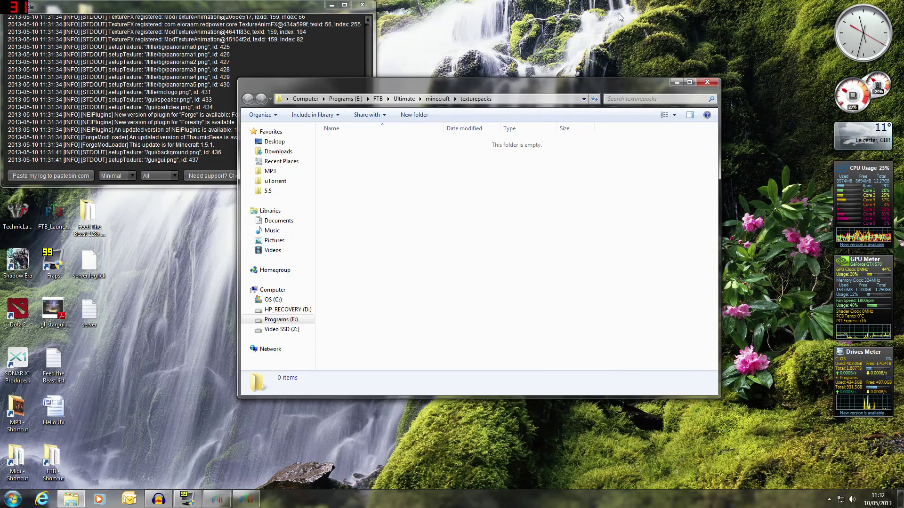
{"action": "left_click", "coordinate": [331, 5]}
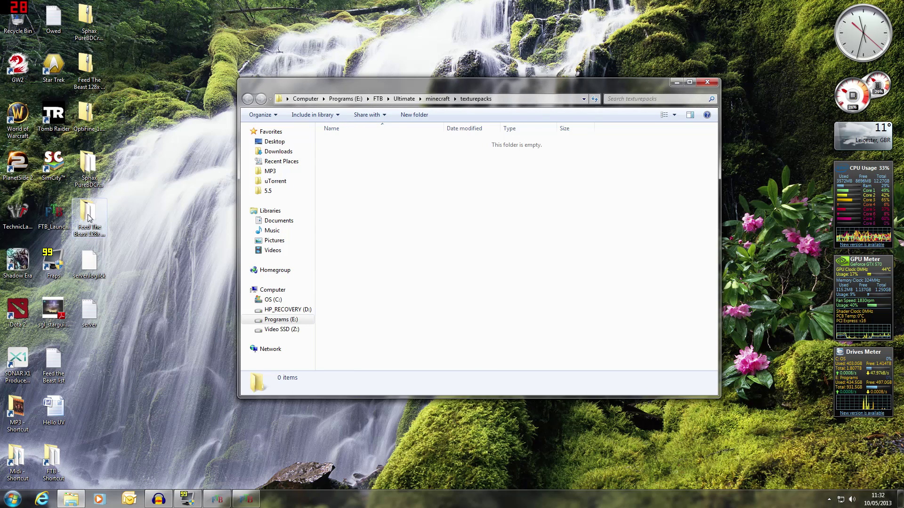
{"action": "left_click", "coordinate": [88, 167]}
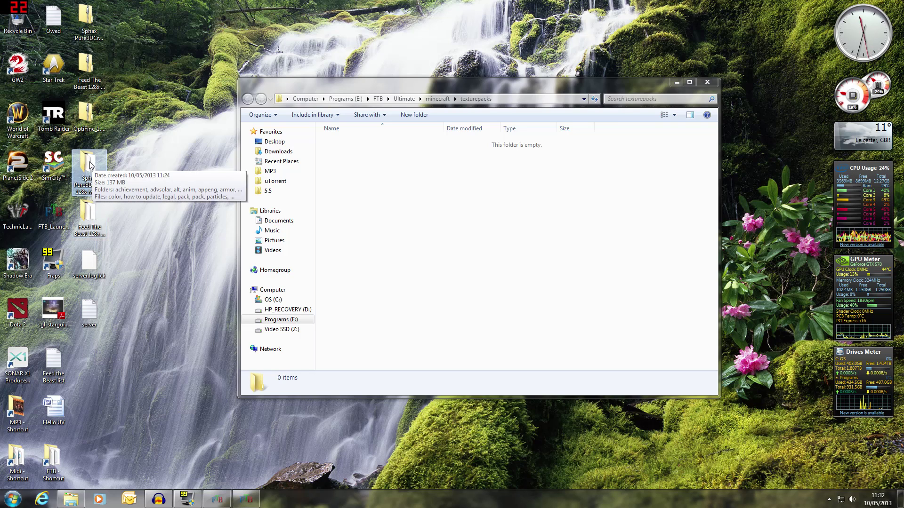
{"action": "left_click_drag", "start_coordinate": [95, 168], "coordinate": [367, 177]}
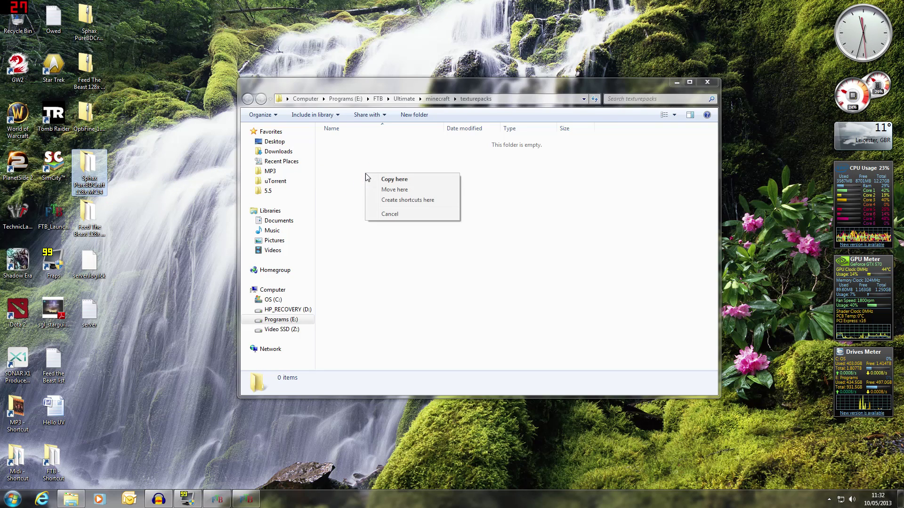
{"action": "left_click", "coordinate": [393, 181]}
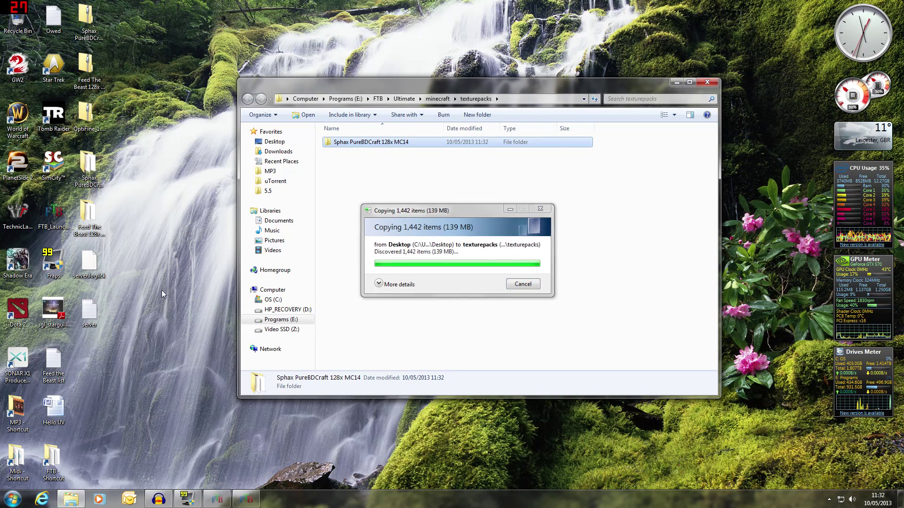
Step: Switch back to the game, apply the Sphax PureBDCraft 128x MC14 texture pack, and return to the title screen
{"action": "left_click", "coordinate": [253, 503]}
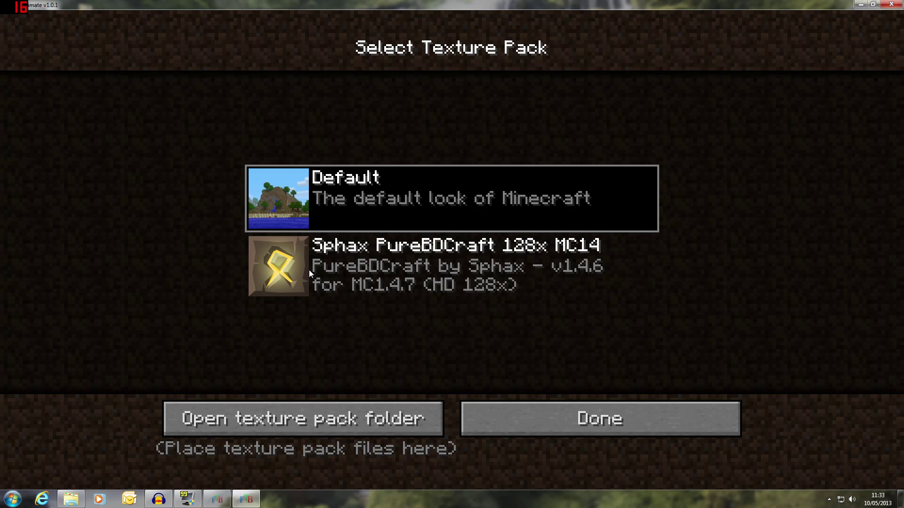
{"action": "left_click", "coordinate": [352, 271]}
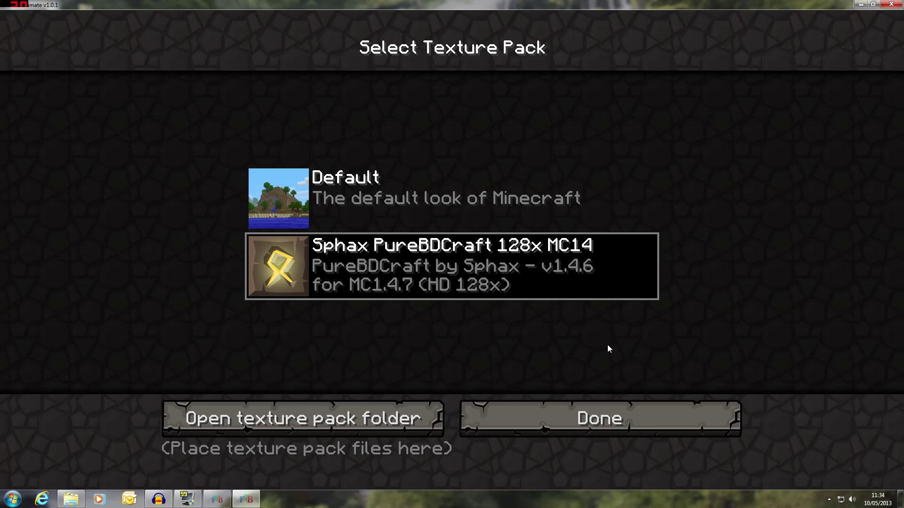
{"action": "left_click", "coordinate": [583, 421]}
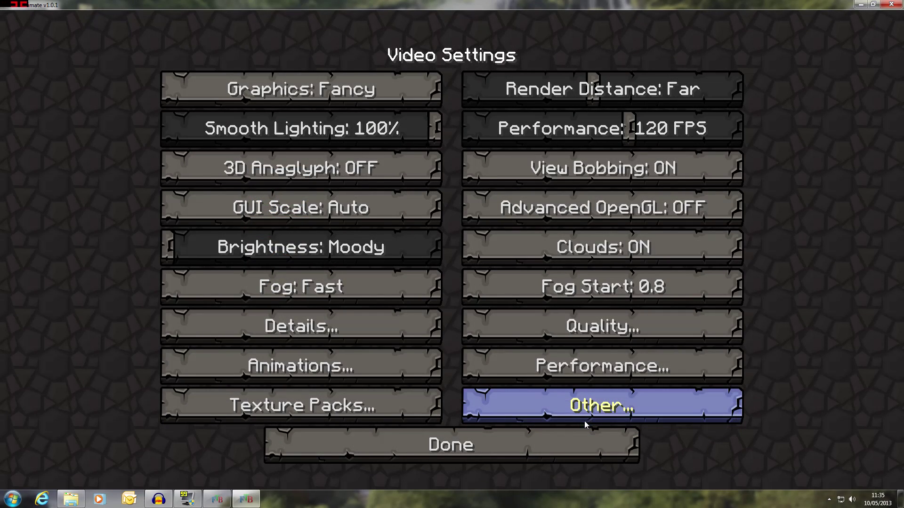
{"action": "left_click", "coordinate": [472, 450]}
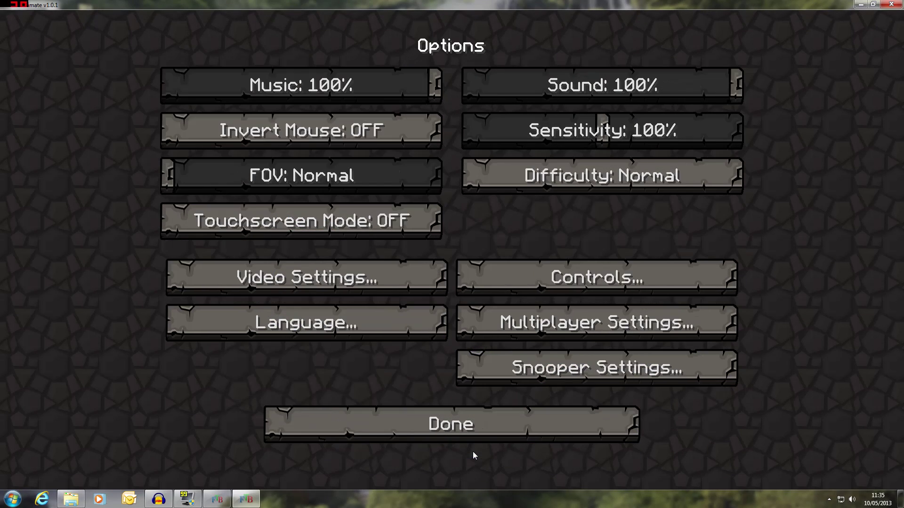
{"action": "left_click", "coordinate": [452, 428]}
Step: Load the singleplayer world New World and walk around the grassland to examine the textures of the terrain and animals
{"action": "left_click", "coordinate": [107, 292]}
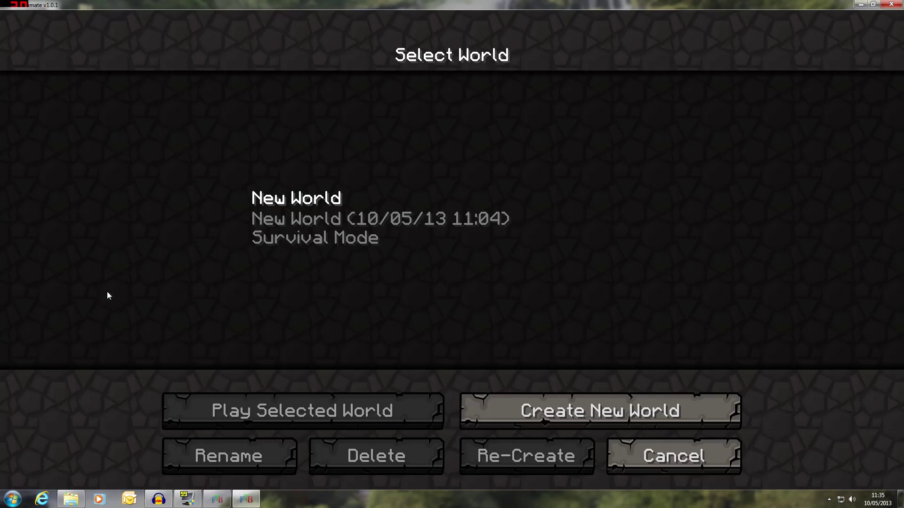
{"action": "double_click", "coordinate": [340, 235]}
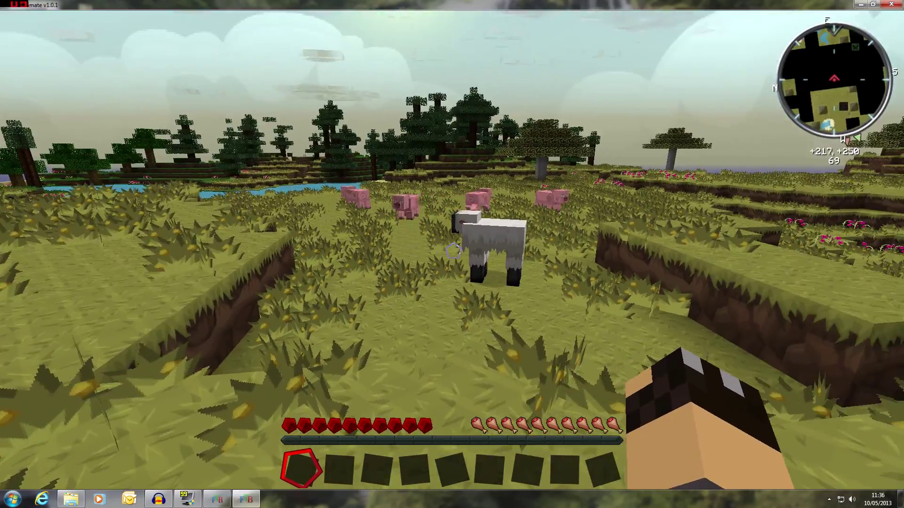
{"action": "key", "text": "w"}
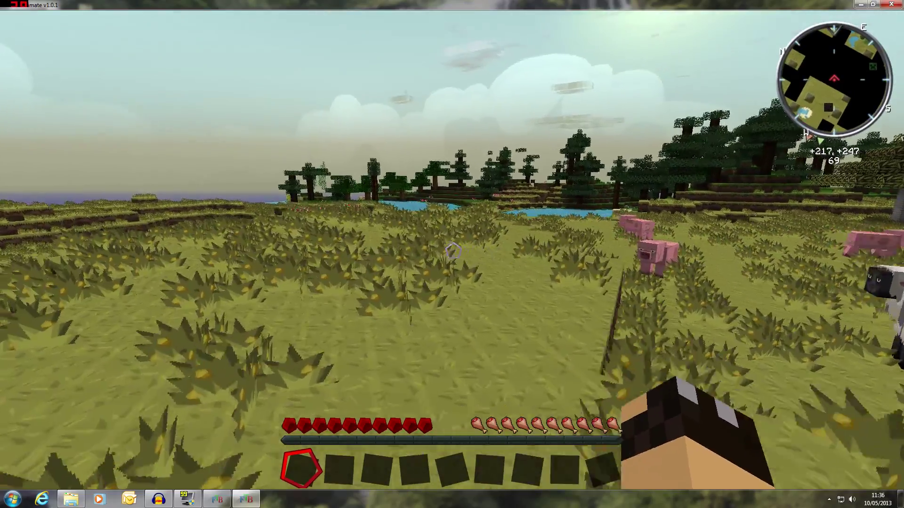
{"action": "key", "text": "w"}
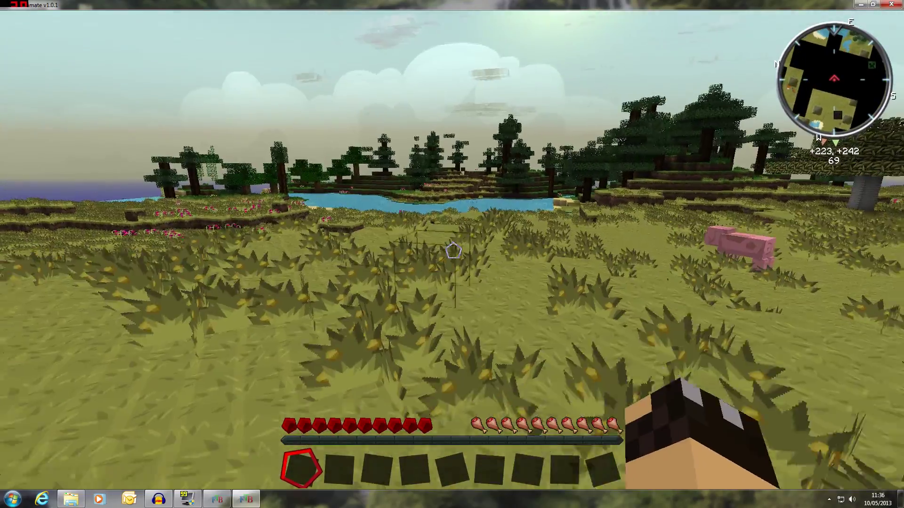
{"action": "key", "text": "w"}
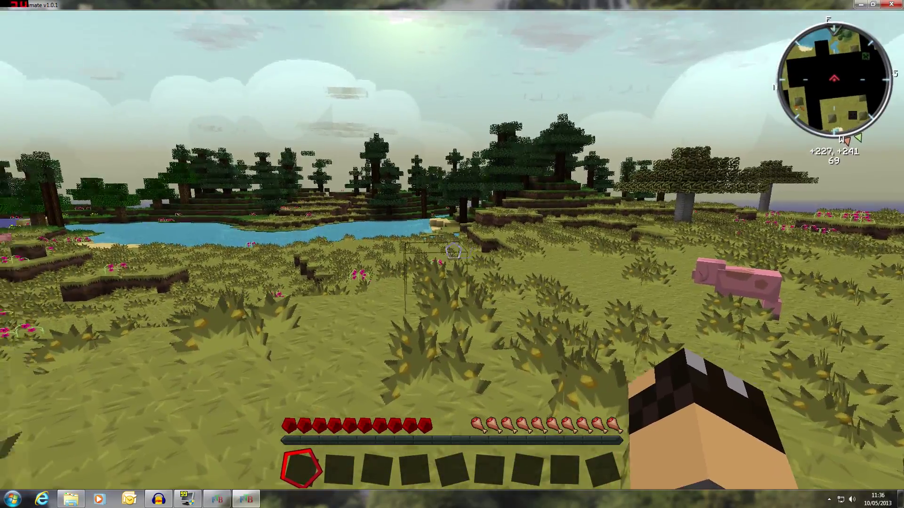
{"action": "mouse_move", "coordinate": [453, 252]}
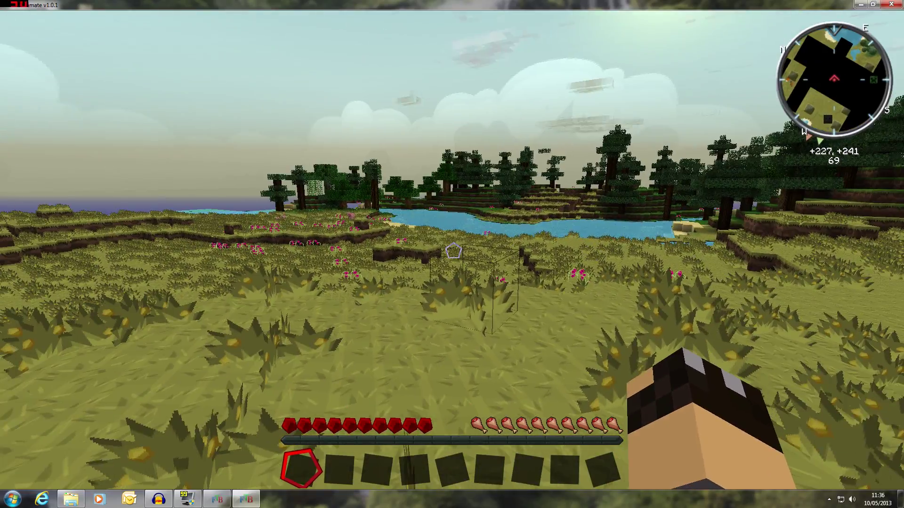
{"action": "key", "text": "w"}
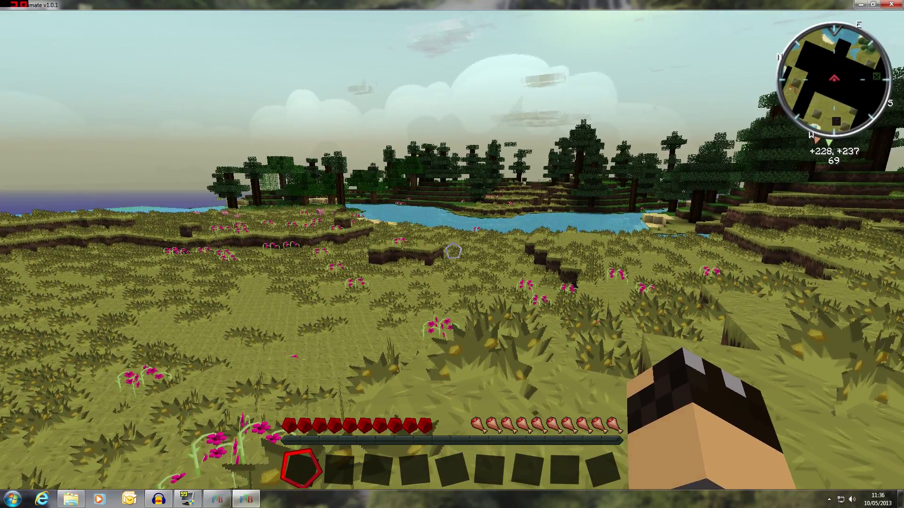
{"action": "key", "text": "w"}
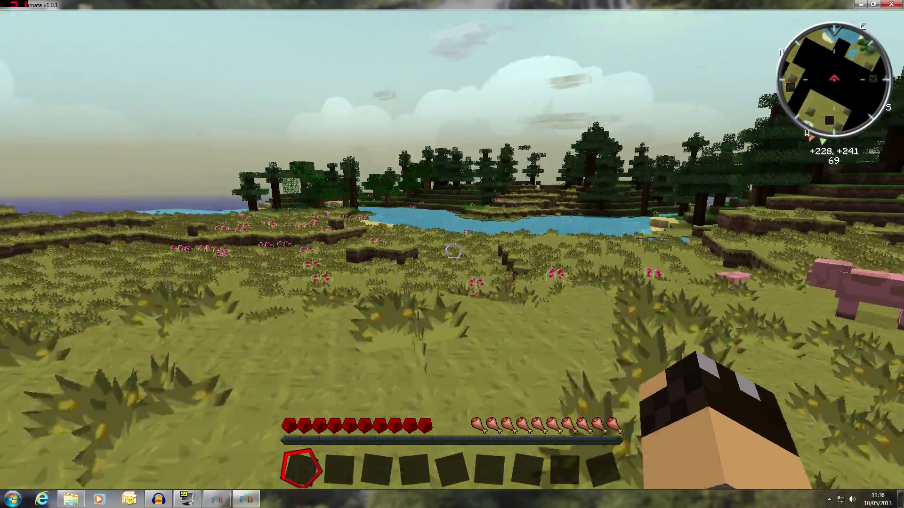
{"action": "key", "text": "w"}
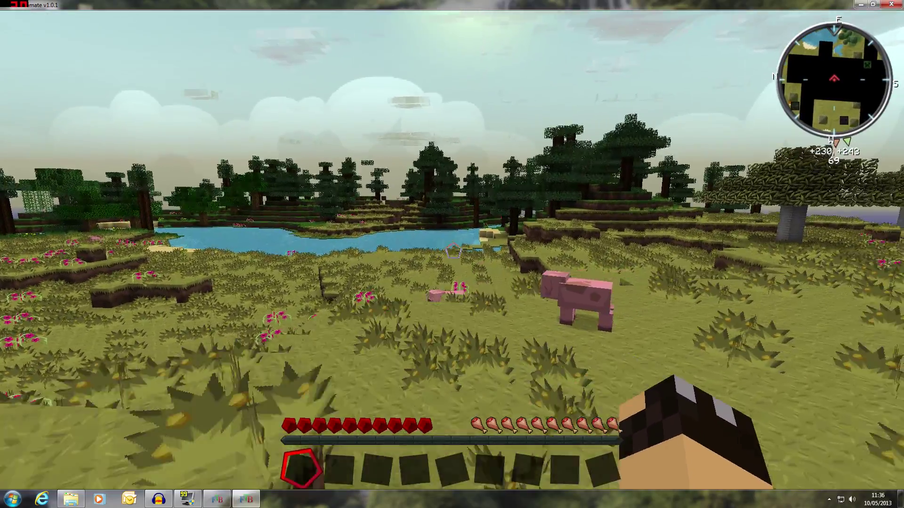
{"action": "key", "text": "w"}
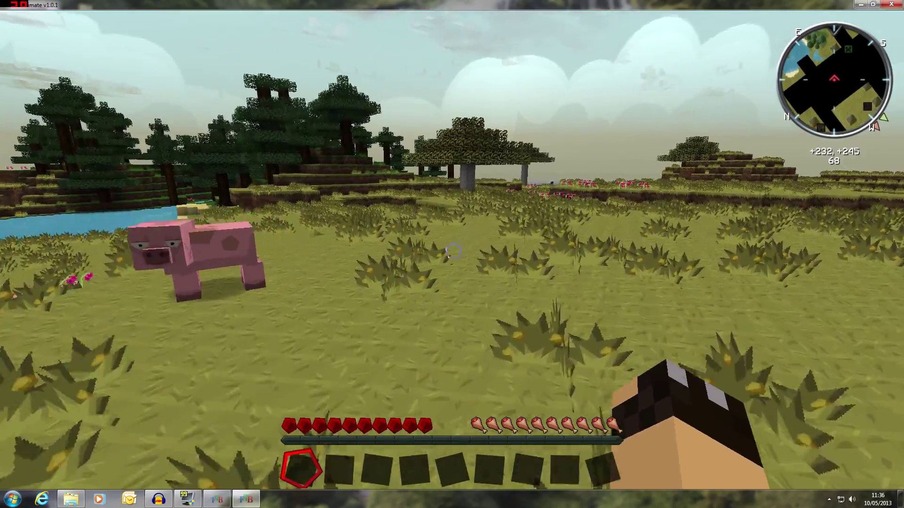
{"action": "key", "text": "w"}
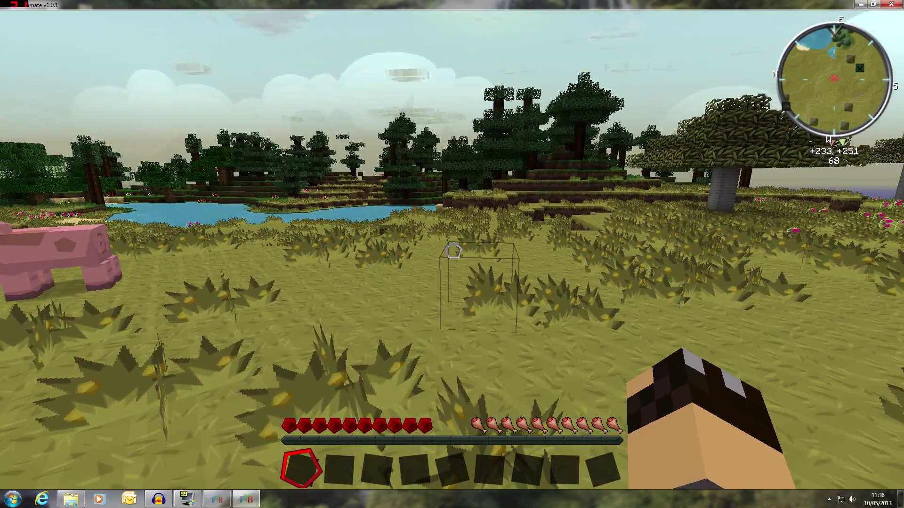
{"action": "key", "text": "w"}
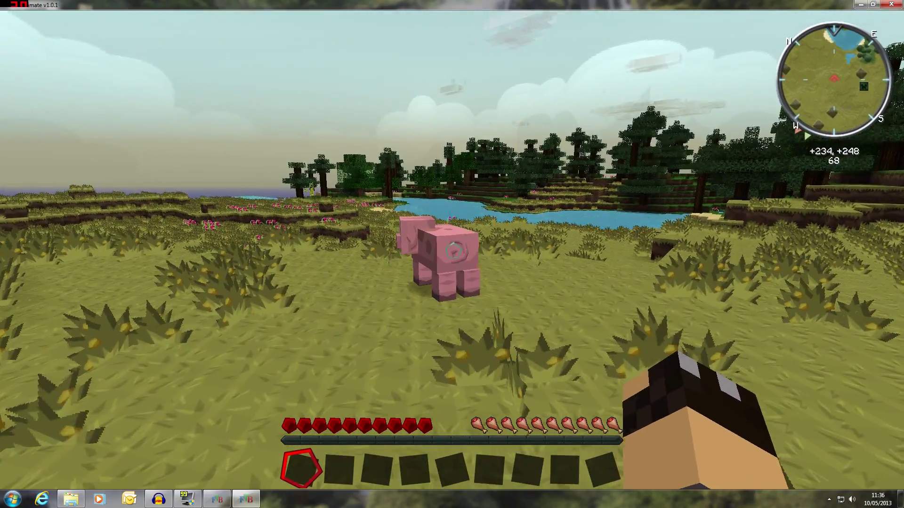
{"action": "key", "text": "s"}
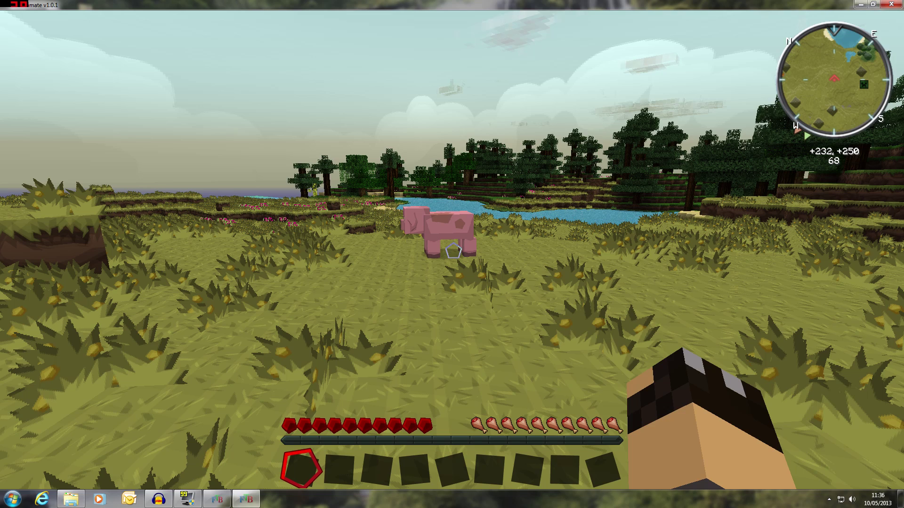